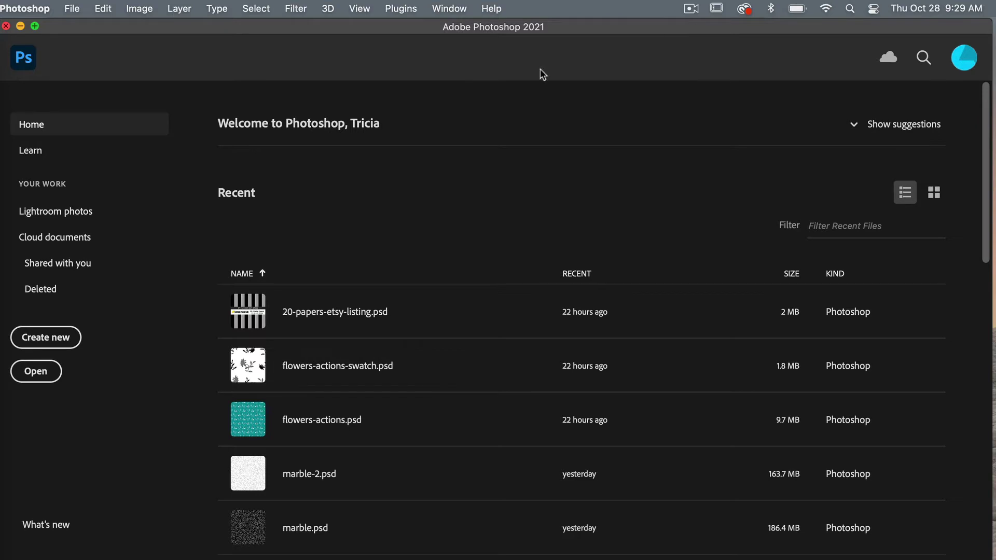
- Start a new document, Untitled-1, from the 400×480 px, 300 ppi transparent preset
left_click(67, 342)
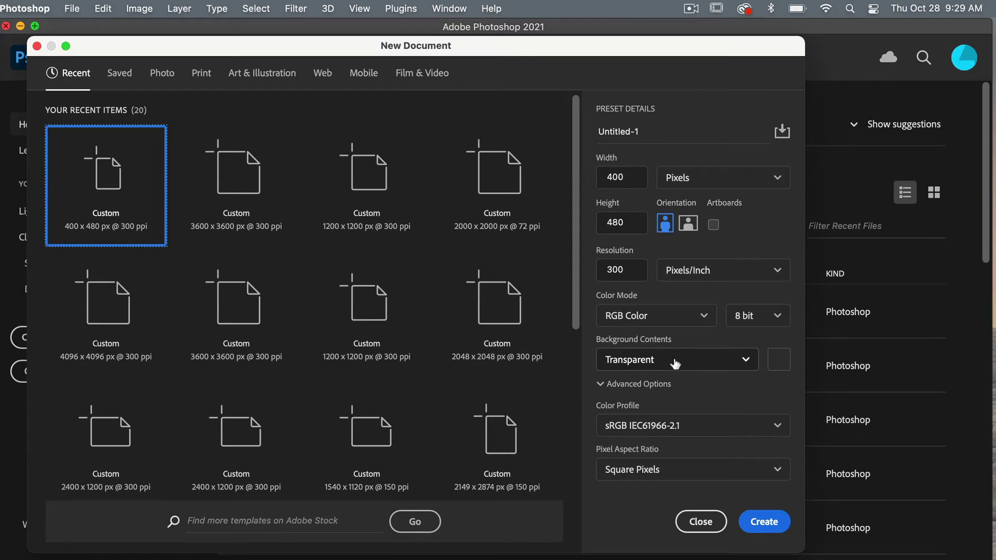
left_click(775, 524)
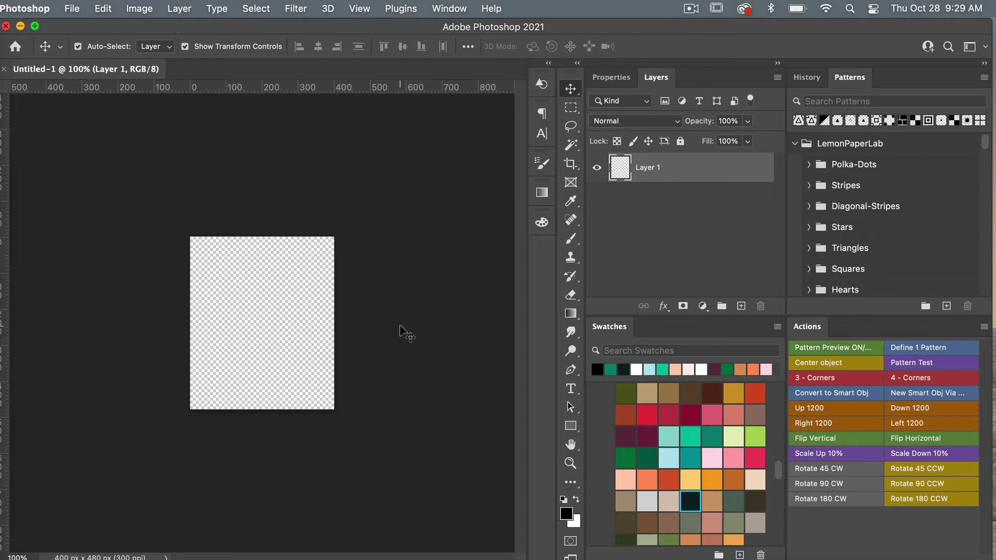
- Zoom to 200% and add a guide layout of 2 columns and 2 rows
key("super+equal")
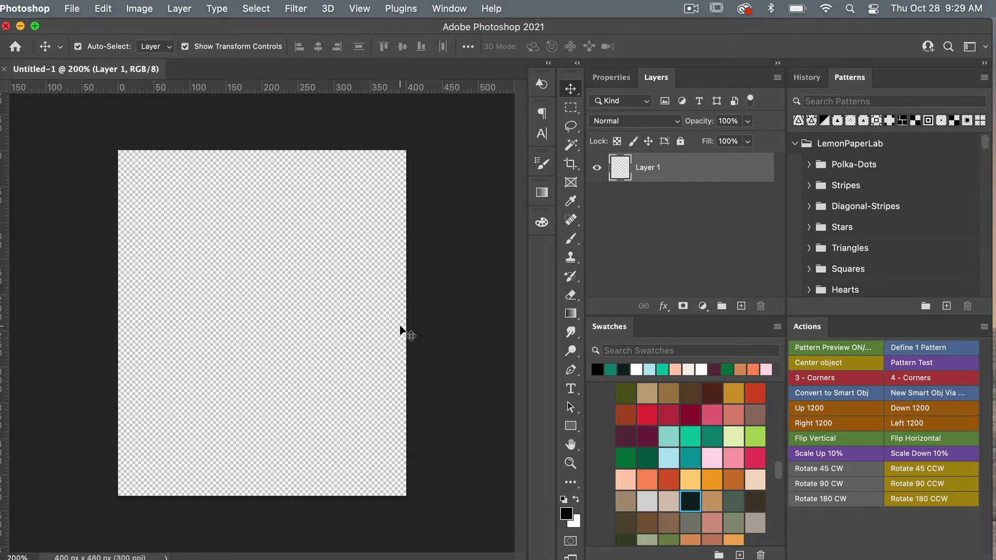
left_click(360, 9)
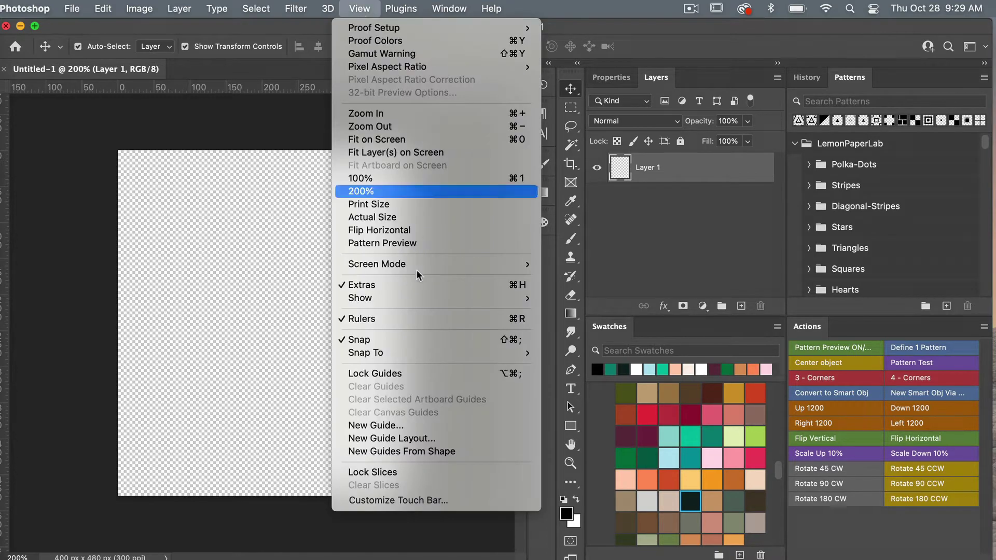
left_click(422, 440)
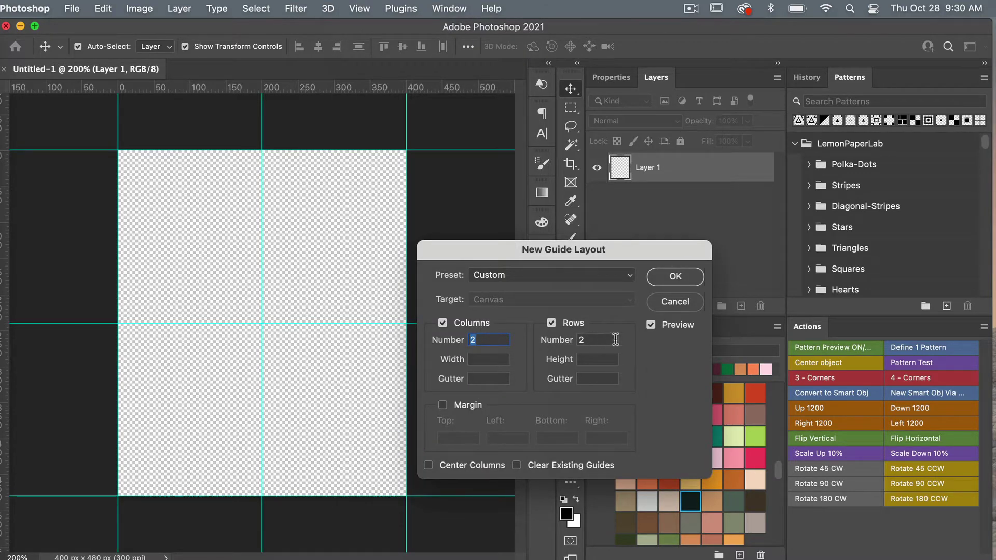
left_click(685, 276)
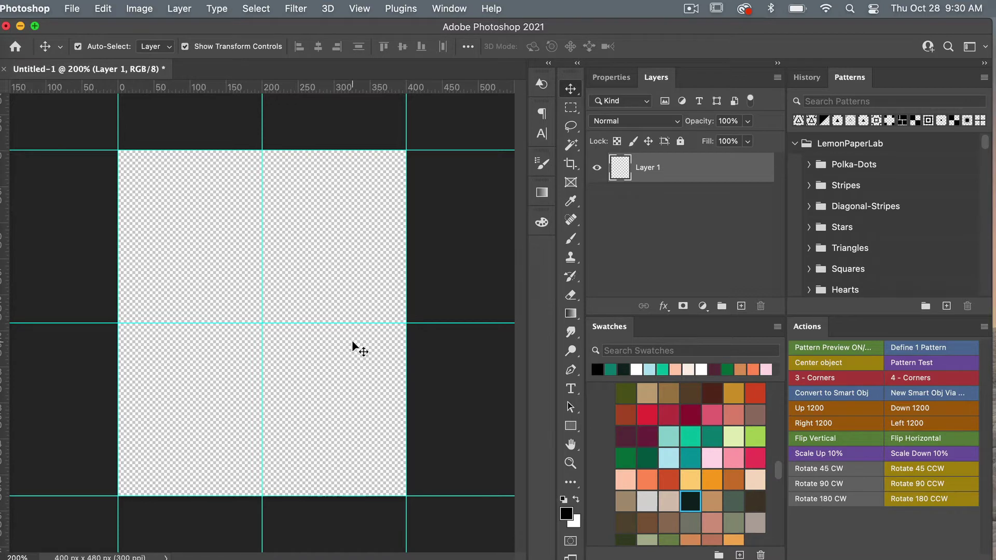
- With the Ellipse Tool, draw a 200 × 200 px black circle in the top half
key("u")
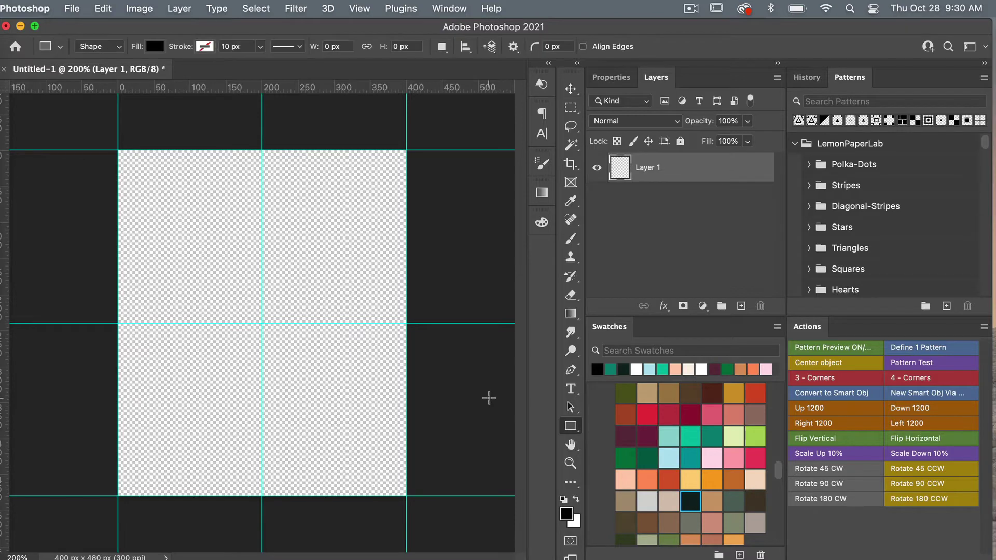
right_click(571, 426)
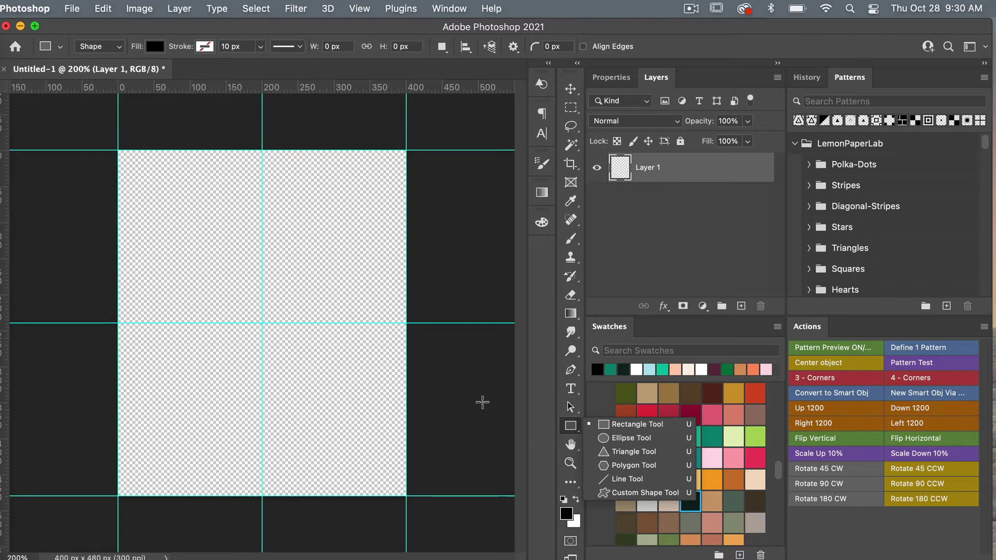
key("Escape")
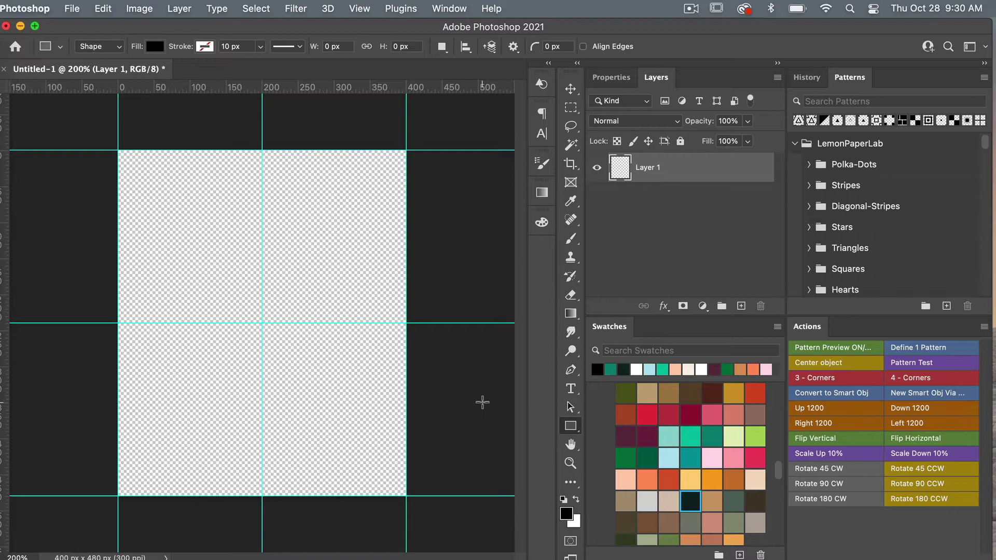
key("shift+u")
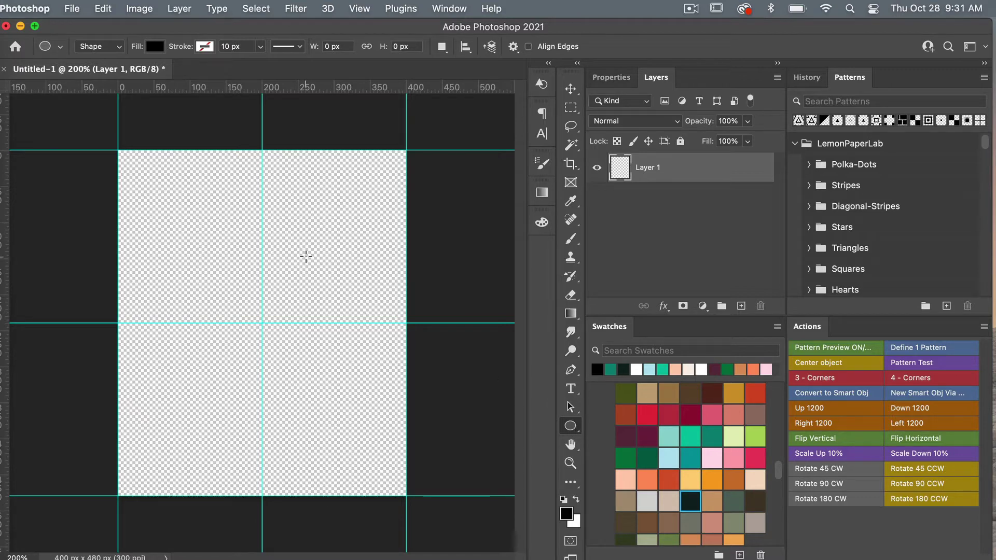
left_click(306, 256)
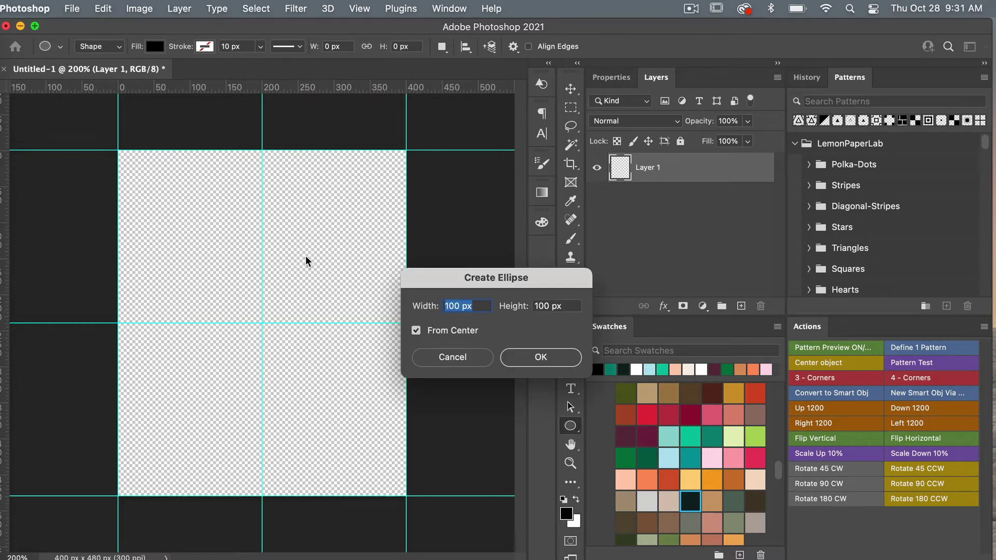
type("200")
key("Tab")
type("2")
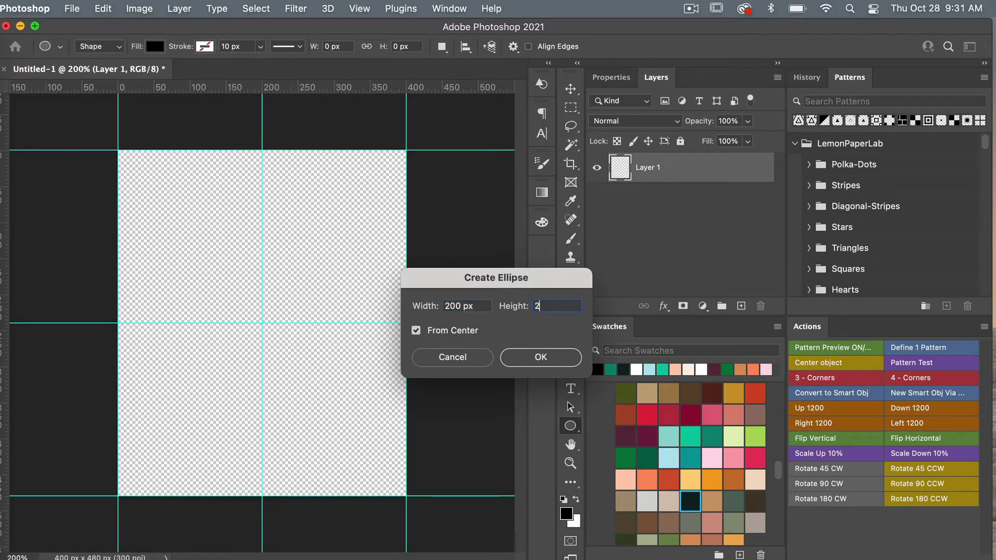
type("00")
left_click(562, 362)
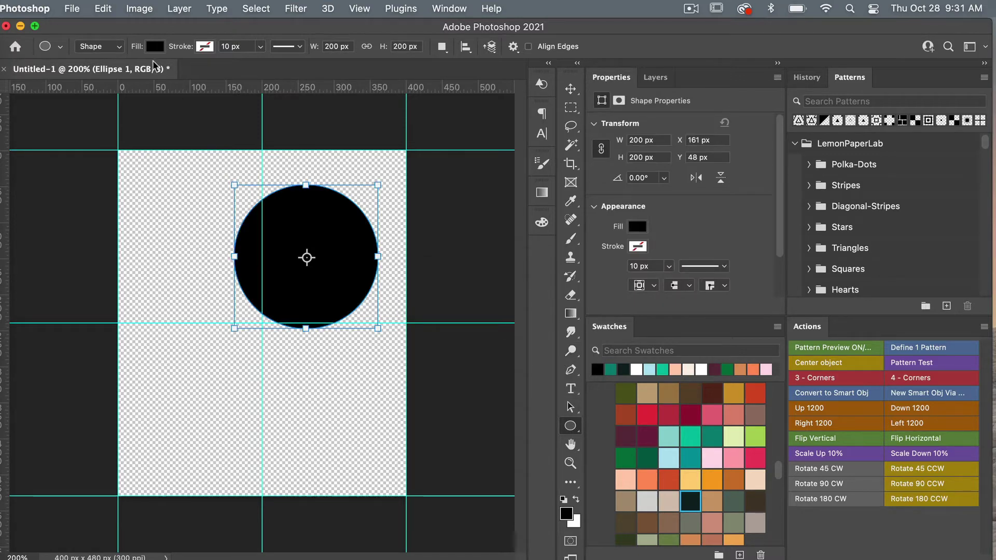
- Remove the circle's fill and give it a 20 px black stroke
left_click(155, 46)
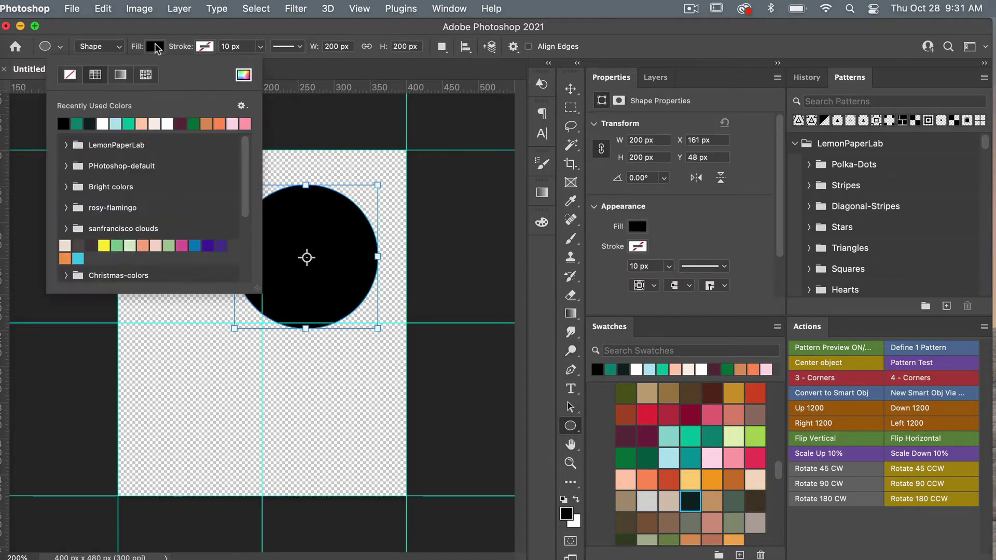
left_click(69, 75)
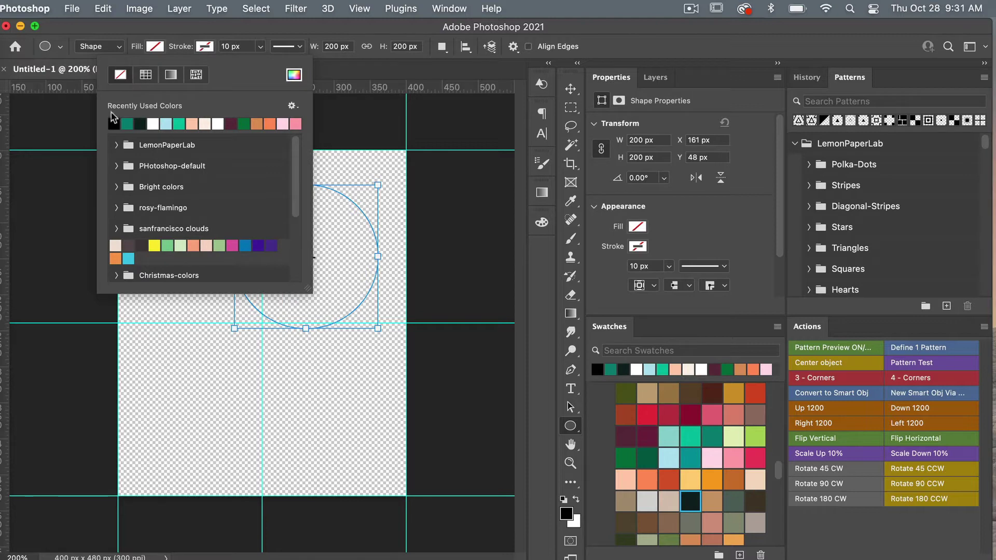
left_click(113, 122)
left_click(230, 47)
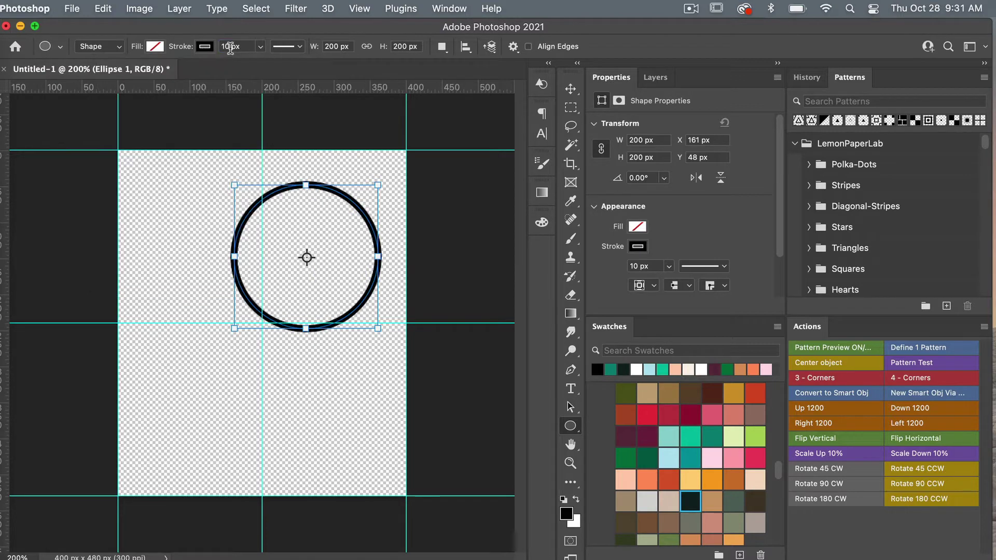
left_click(250, 48)
type("20")
key("Return")
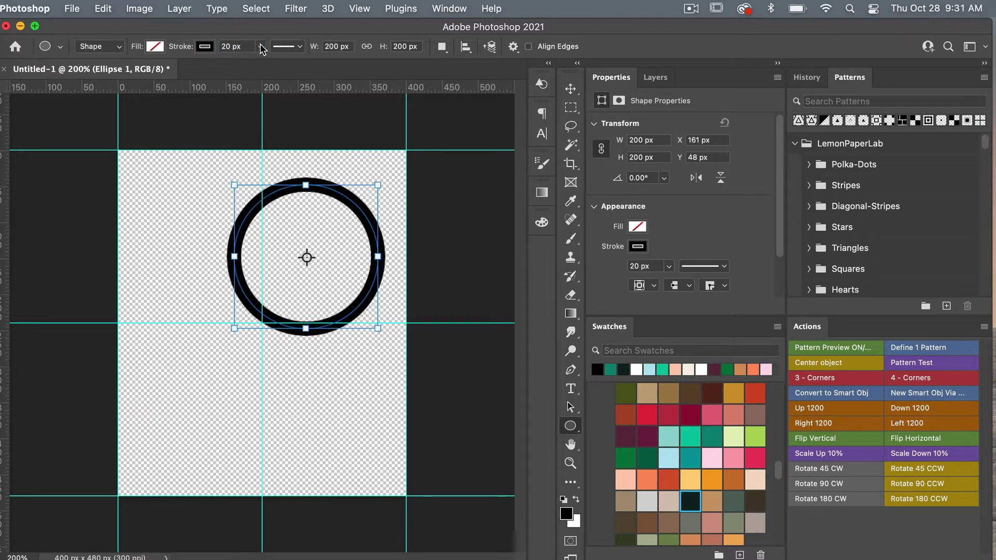
- Set the stroke alignment to Inside in the Stroke Options
left_click(299, 47)
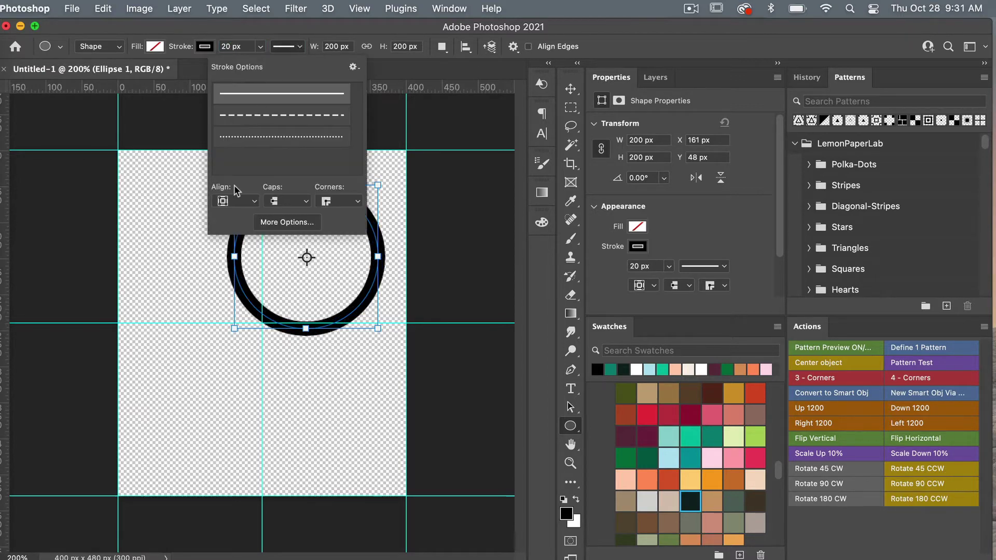
left_click(249, 204)
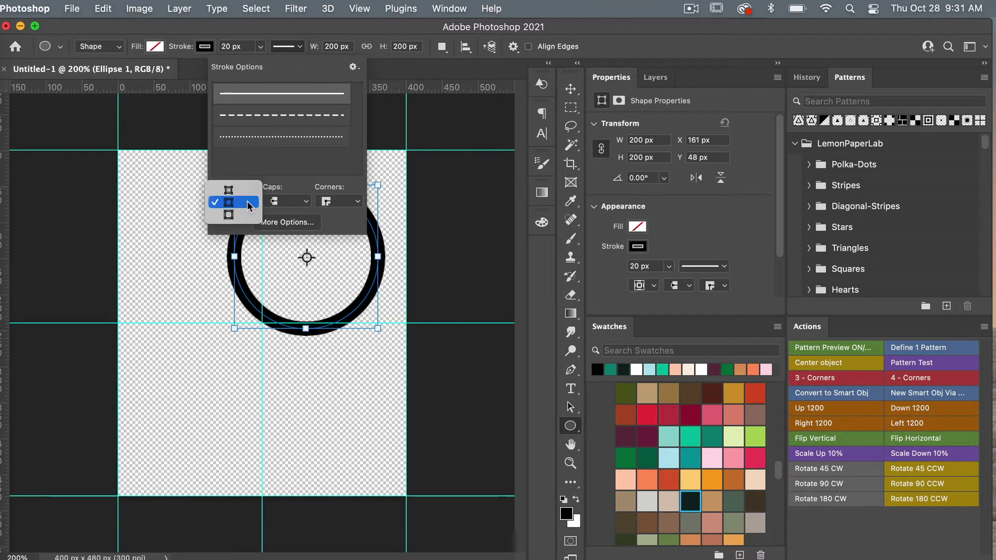
left_click(248, 190)
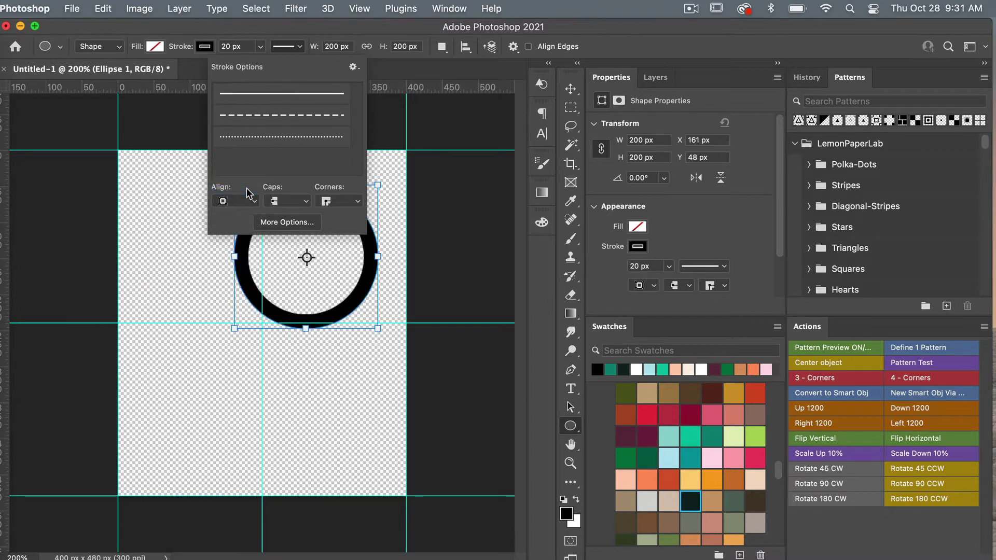
left_click(298, 47)
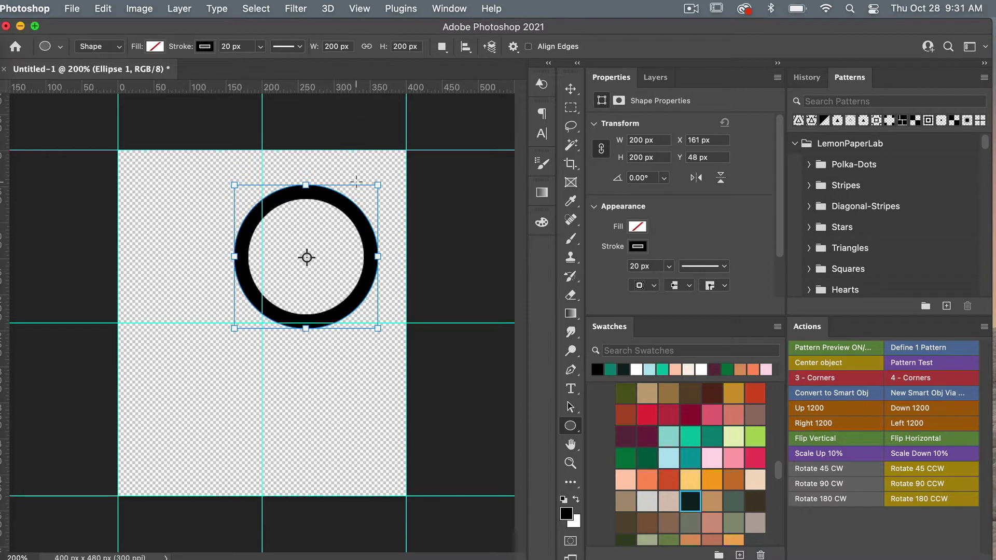
- Nudge the ring down-right and drag a copy of it into the left half
key("v")
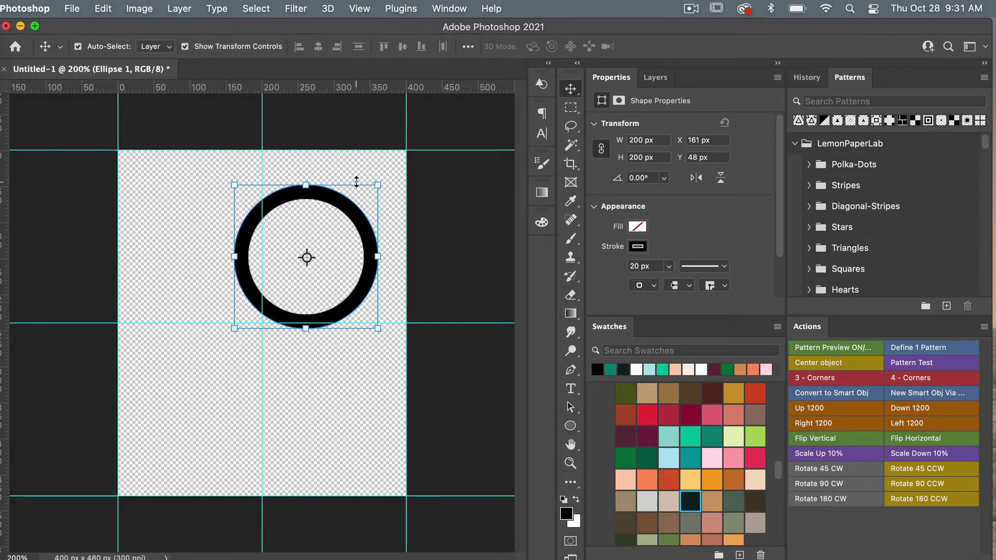
left_click_drag(351, 211, 377, 272)
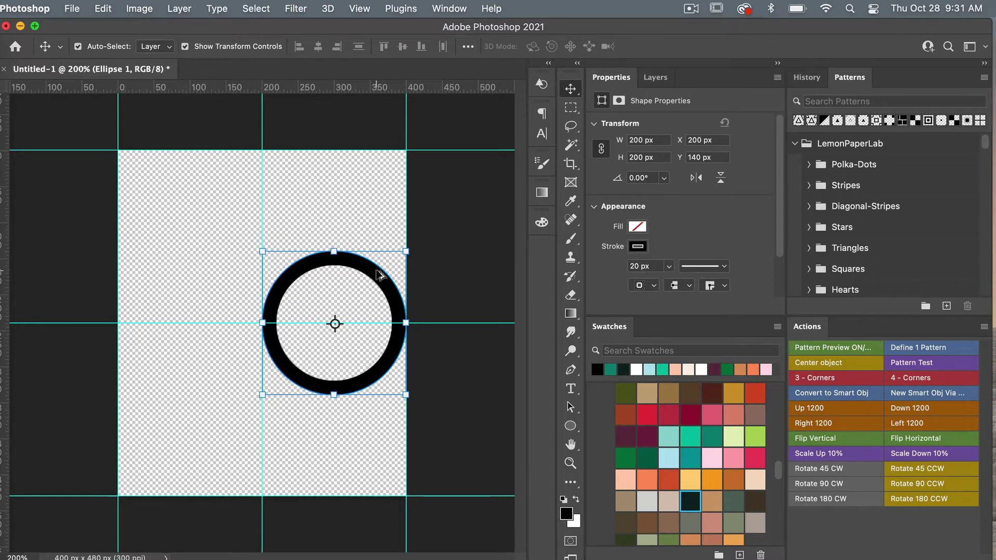
left_click_drag(377, 270, 229, 275)
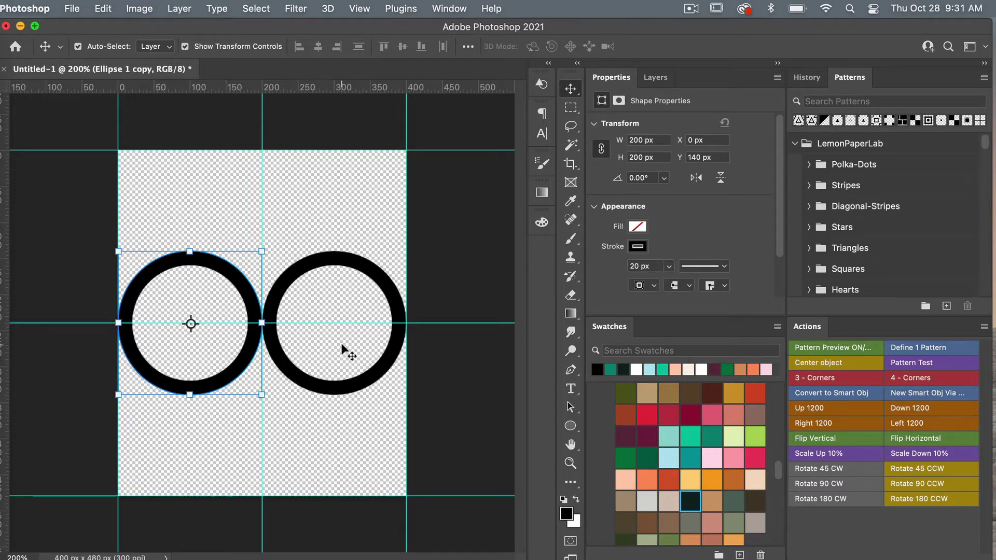
- Duplicate the copied ring, hide Ellipse 1 copy 2, and move it below Ellipse 1
left_click(656, 78)
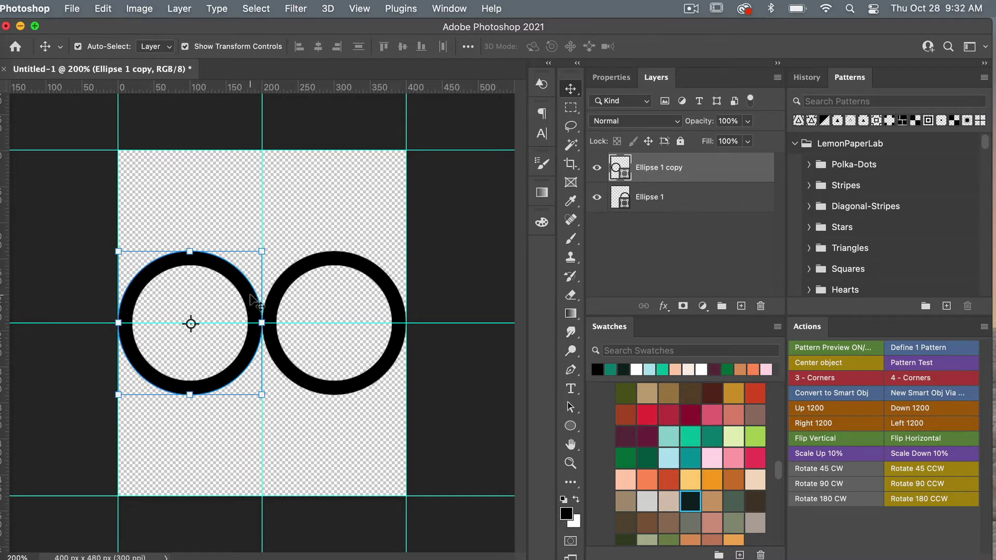
left_click(250, 296, "alt")
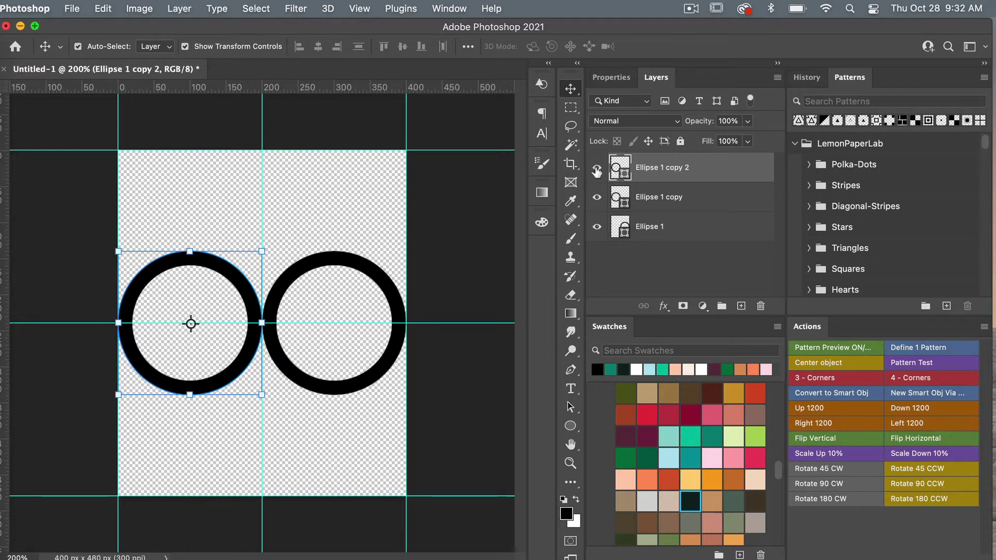
left_click(597, 168)
left_click_drag(666, 173, 663, 240)
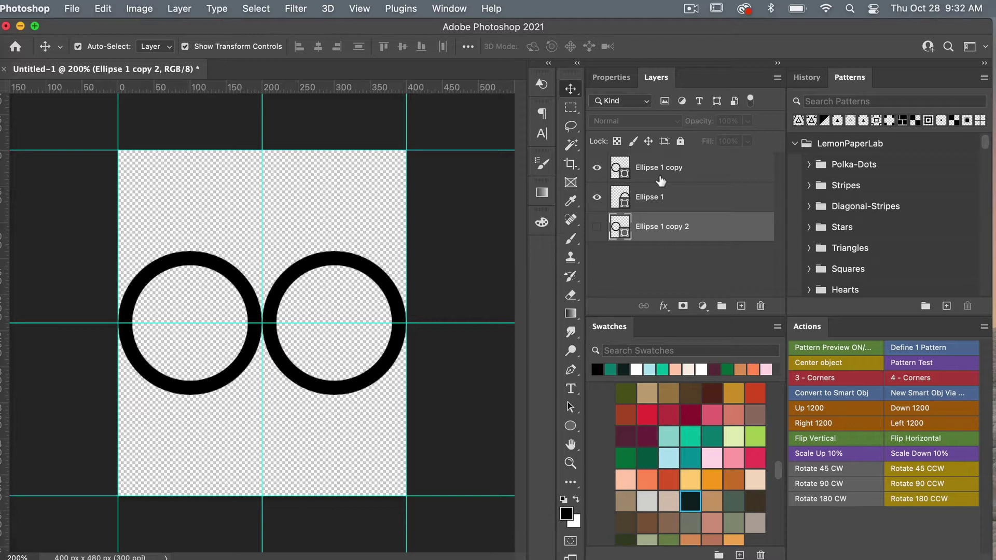
- Draw a 200 × 320 px rectangle with the Rectangle tool
key("shift+u")
key("shift+u")
key("shift+u")
key("shift+u")
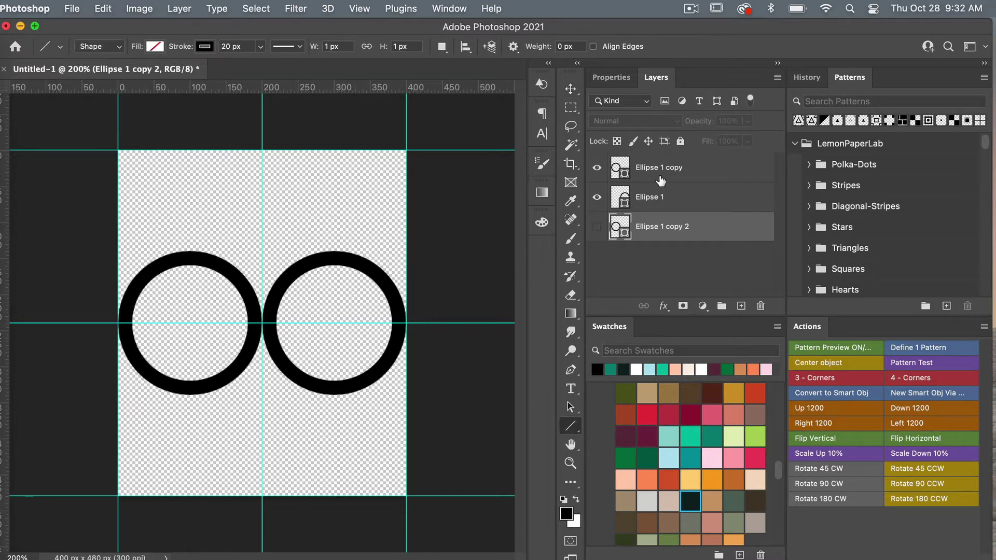
key("shift+u")
key("shift+u")
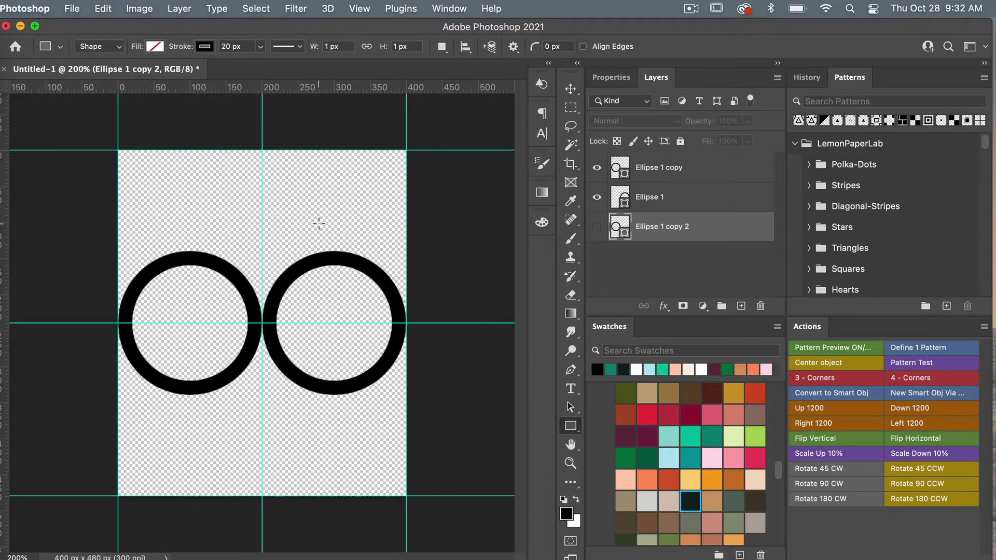
left_click(318, 223)
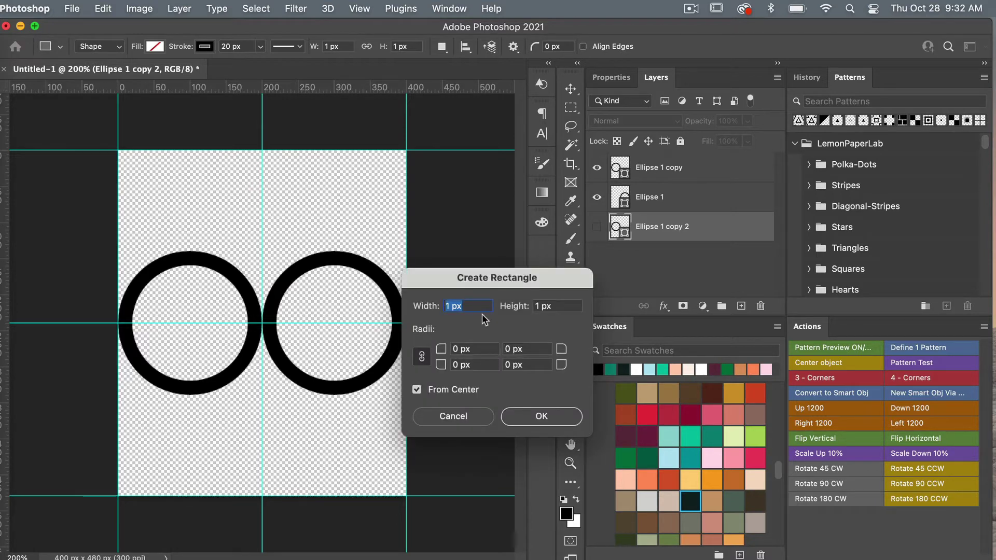
type("200")
left_click(564, 307)
type("320")
left_click(551, 416)
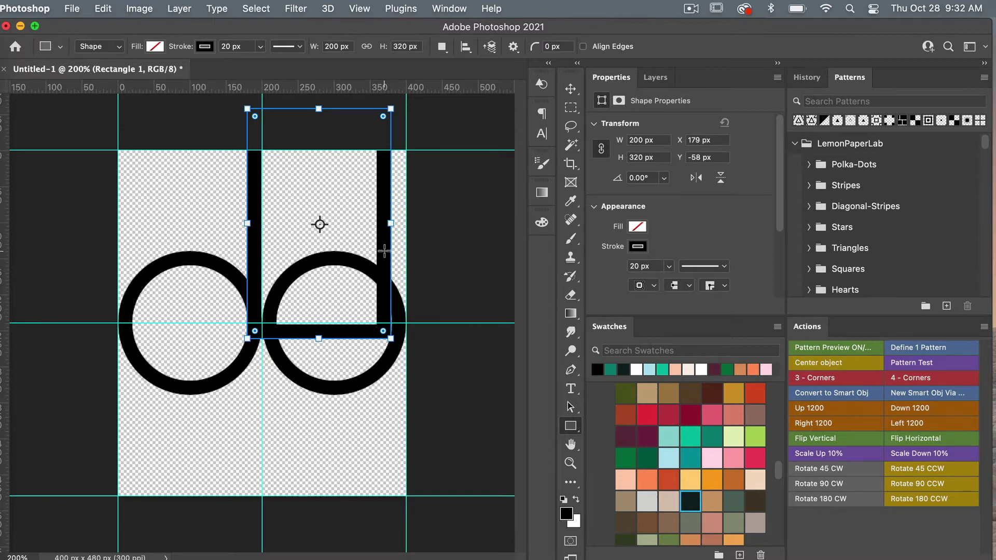
- Centre the rectangle between the rings and select Ellipse 1 copy, Ellipse 1 and Rectangle 1
key("v")
left_click_drag(384, 251, 330, 343)
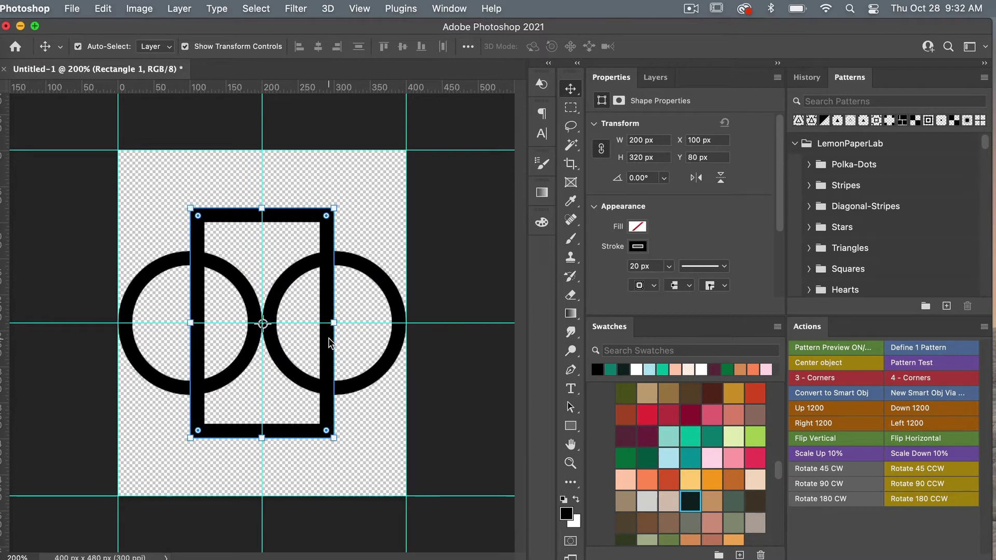
left_click(655, 78)
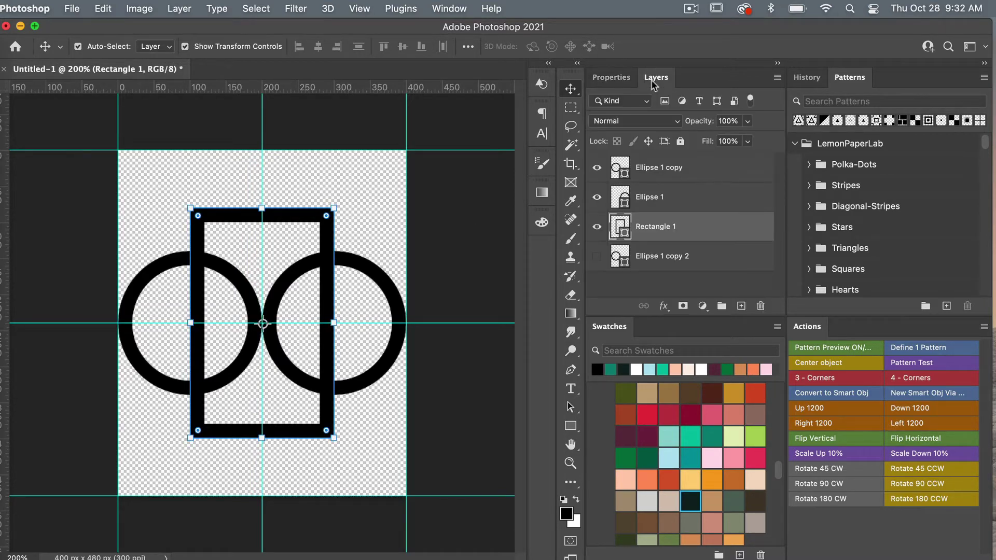
left_click(688, 171)
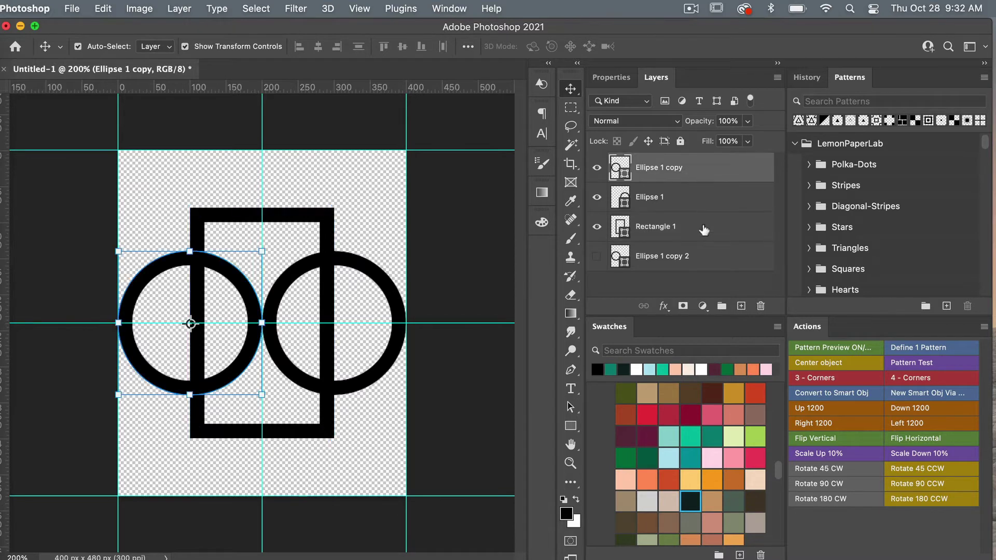
left_click(703, 230, "shift")
- Apply Merge Shapes to the selected ring and rectangle layers, producing Ellipse 1 copy
right_click(703, 230)
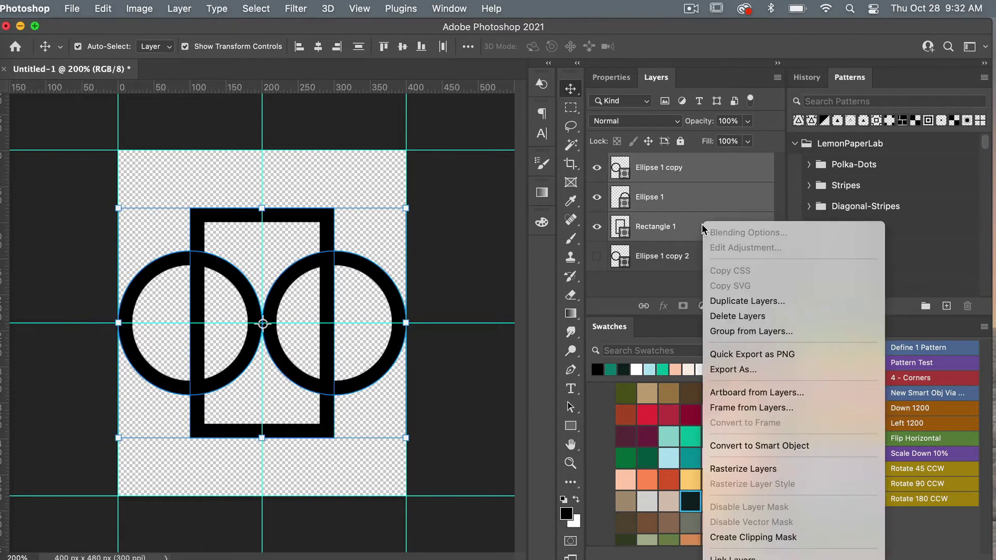
scroll(794, 493, "down", 10)
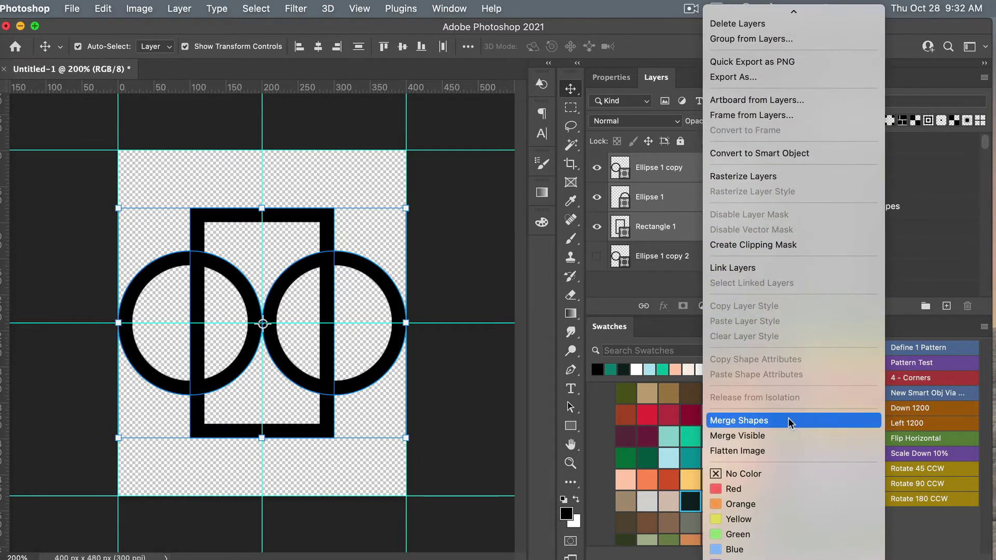
left_click(773, 422)
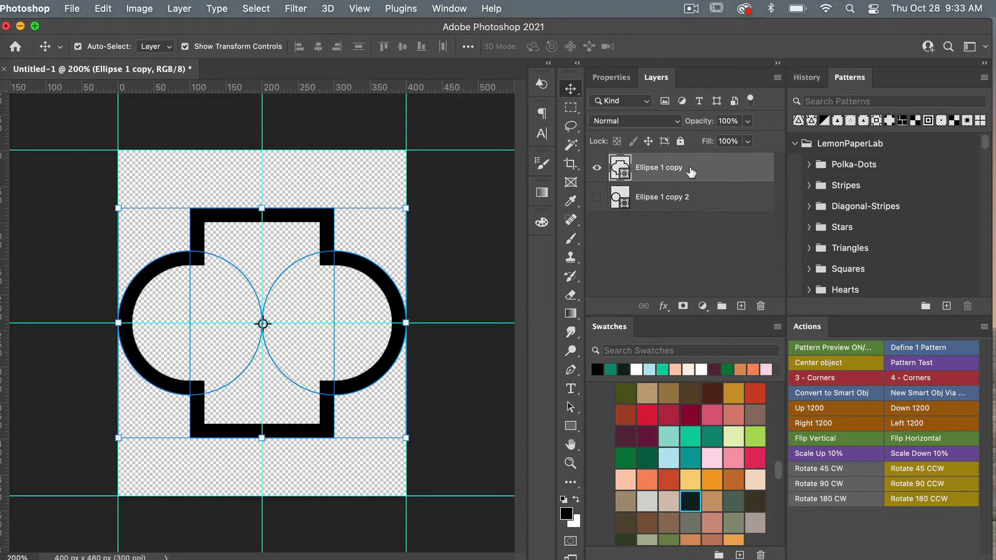
- Hide Ellipse 1 copy, show Ellipse 1 copy 2, centre it, and rasterize it
left_click(597, 168)
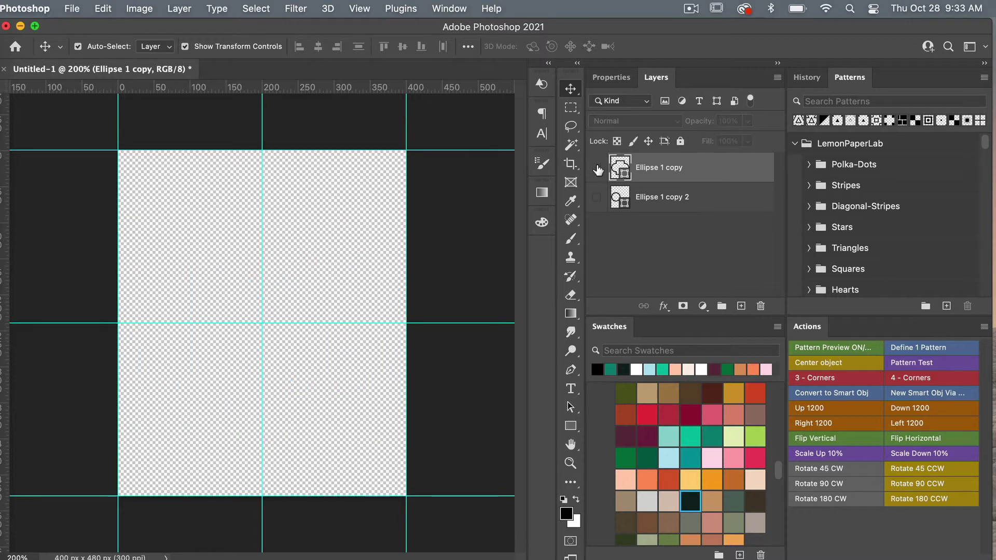
left_click(597, 198)
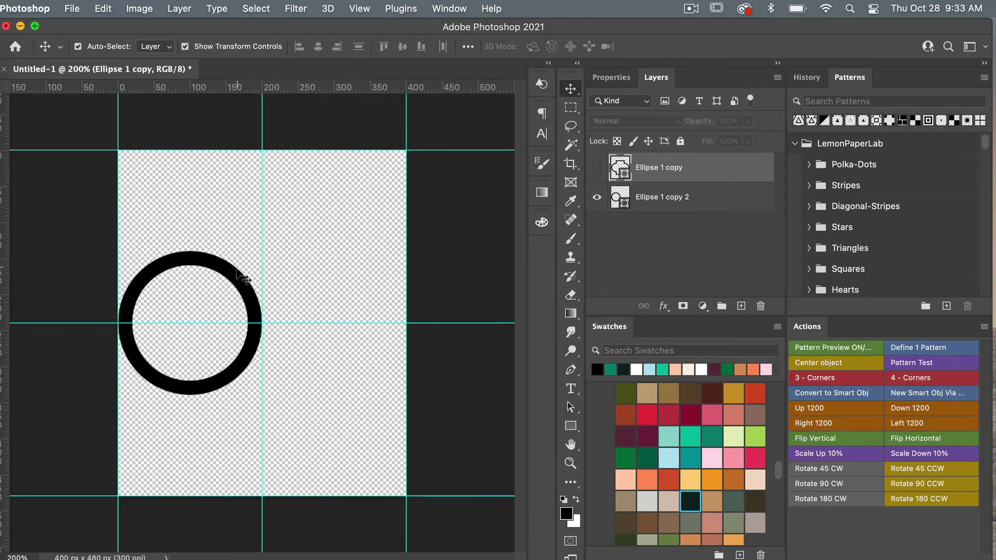
left_click_drag(245, 275, 306, 276)
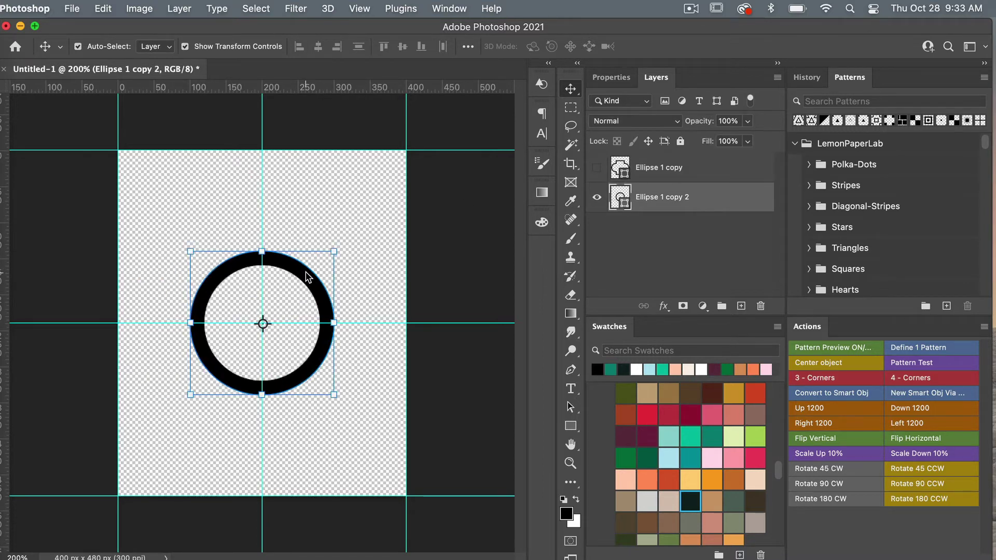
right_click(706, 200)
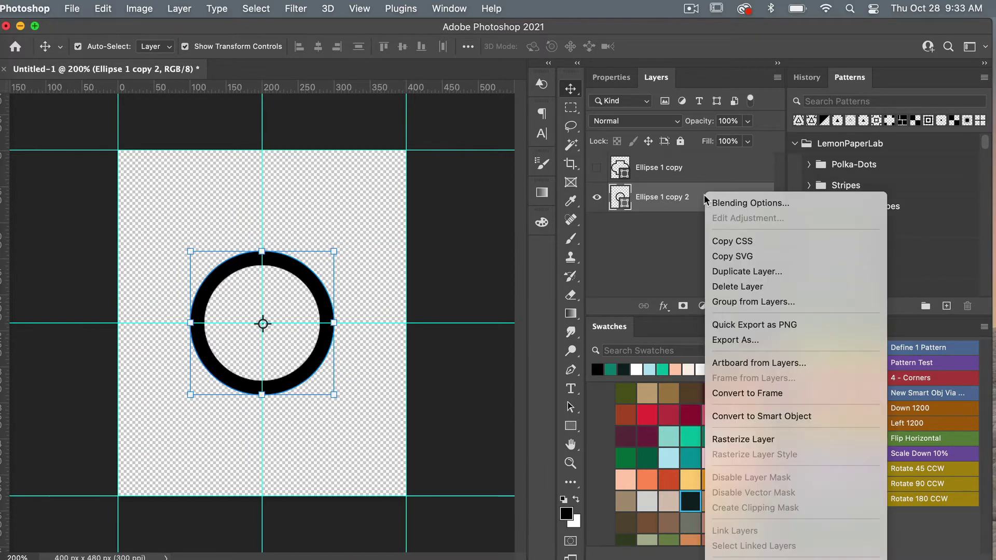
left_click(758, 439)
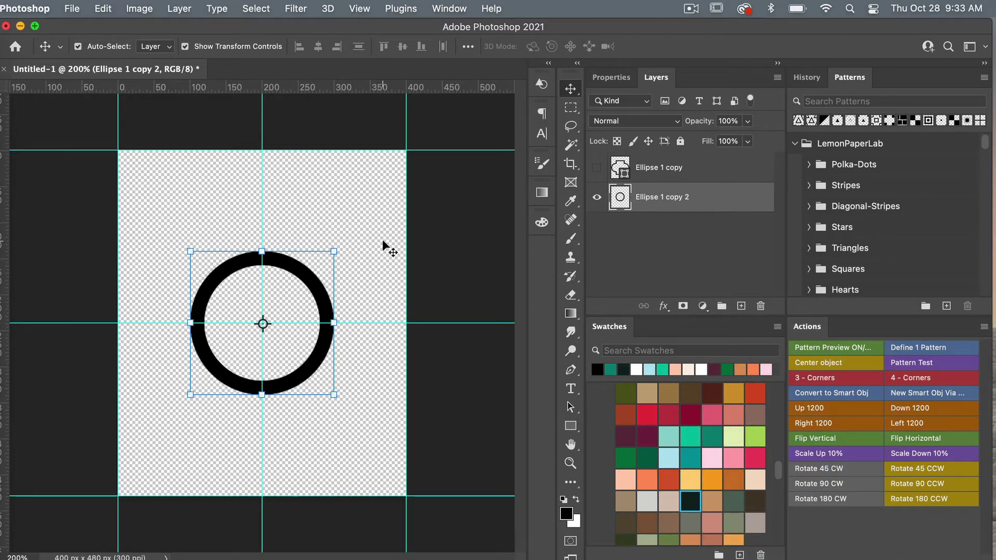
- Marquee the ring's right half and cut it to its own layer with Layer Via Cut
key("m")
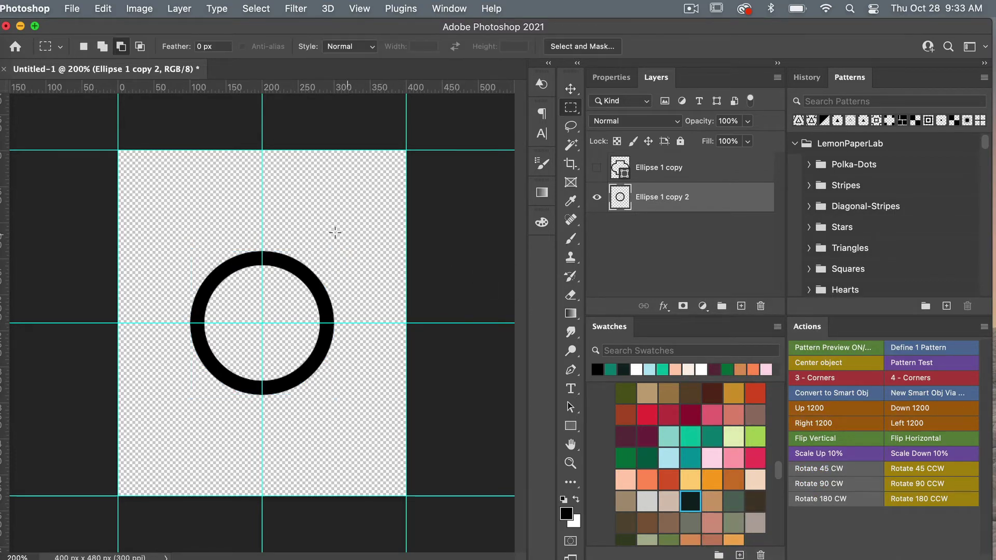
left_click_drag(262, 199, 363, 437)
right_click(346, 347)
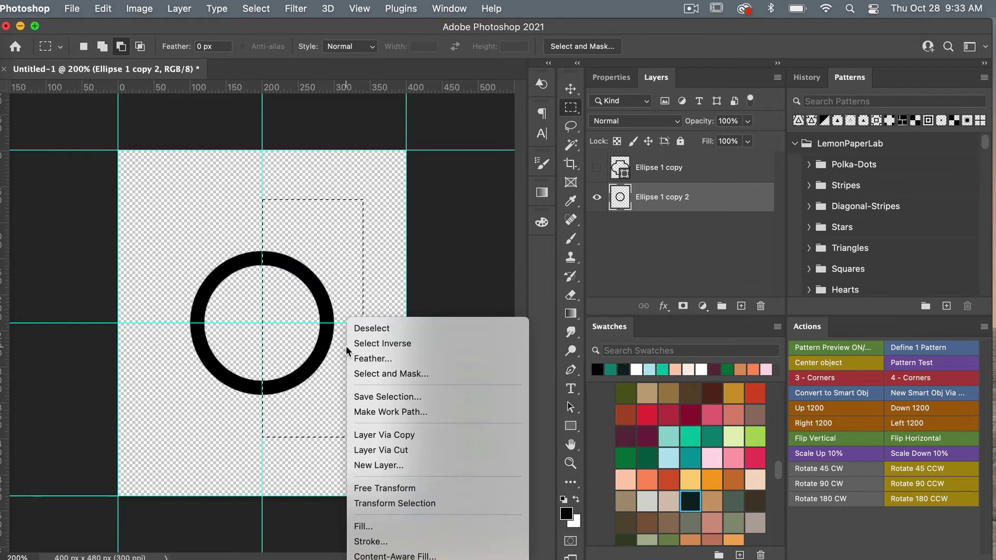
left_click(419, 451)
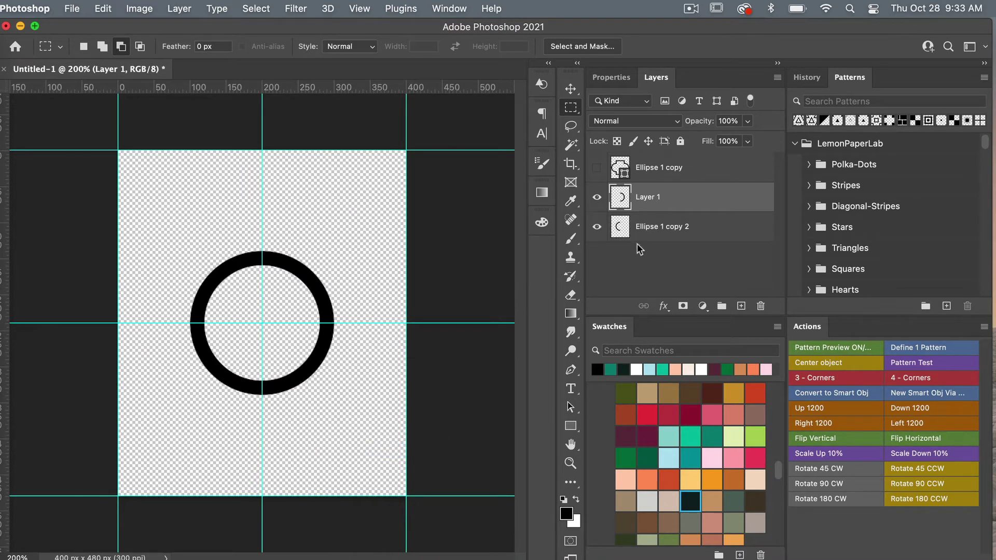
left_click(596, 198)
left_click(596, 199)
- Cut the upper right and upper left quarters of the ring into separate layers
left_click_drag(166, 221, 363, 322)
right_click(320, 295)
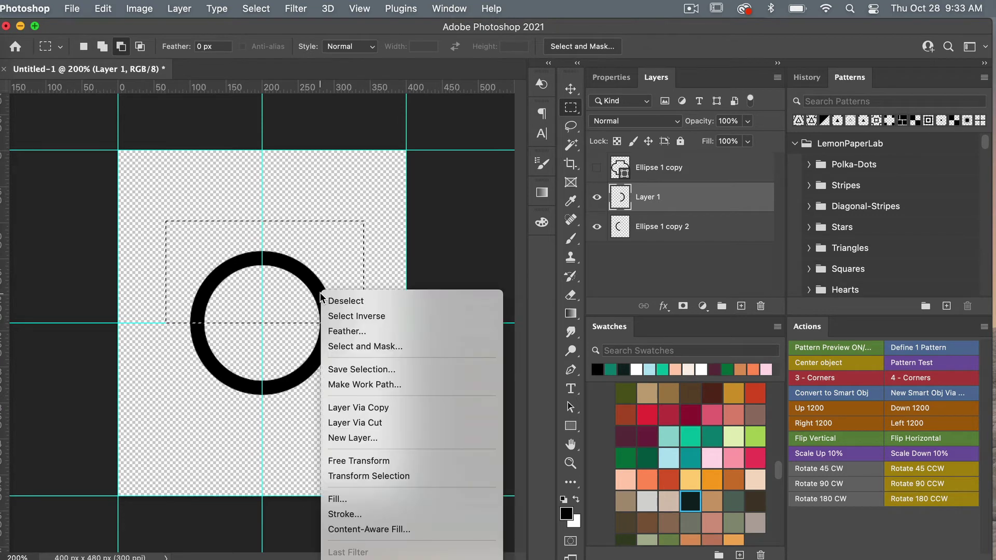
left_click(371, 423)
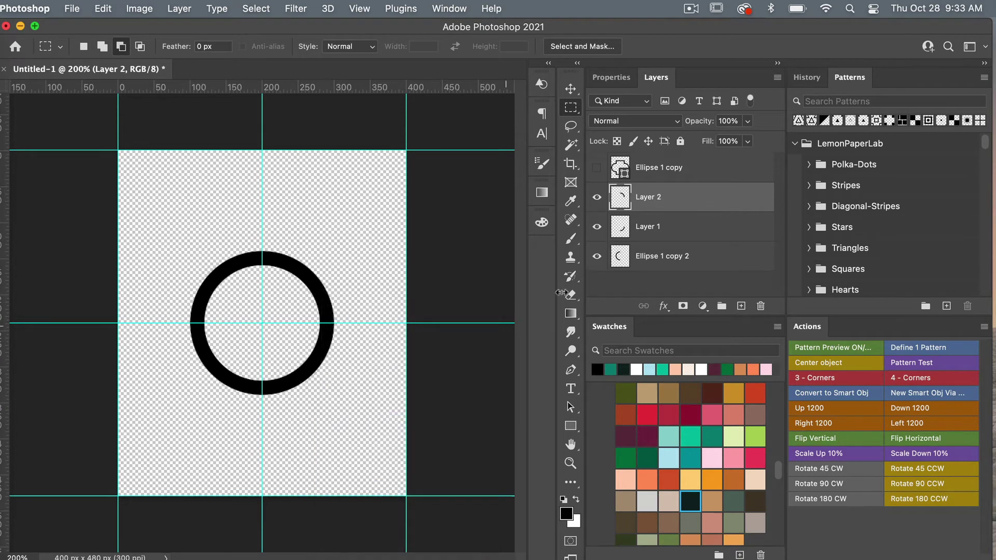
left_click(701, 257)
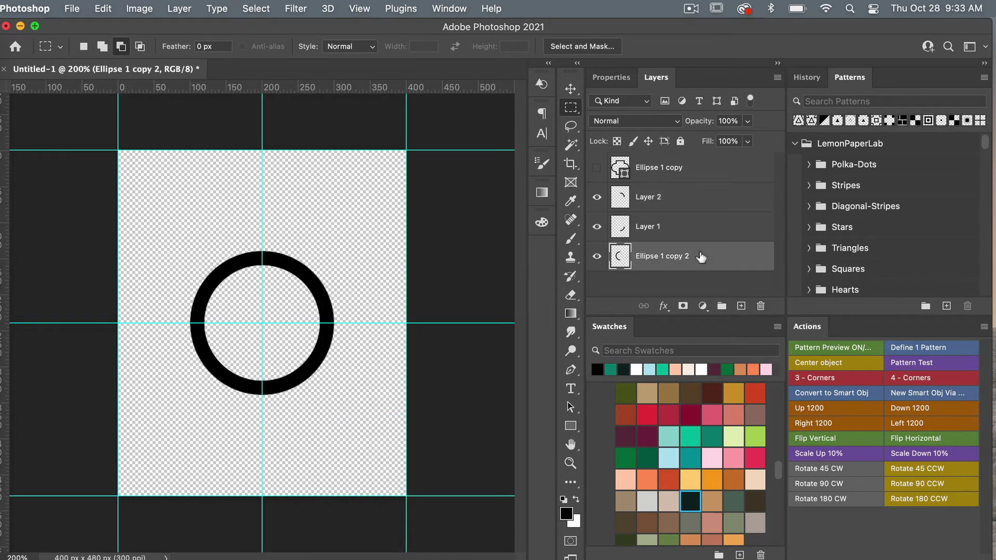
left_click_drag(166, 227, 360, 323)
right_click(327, 296)
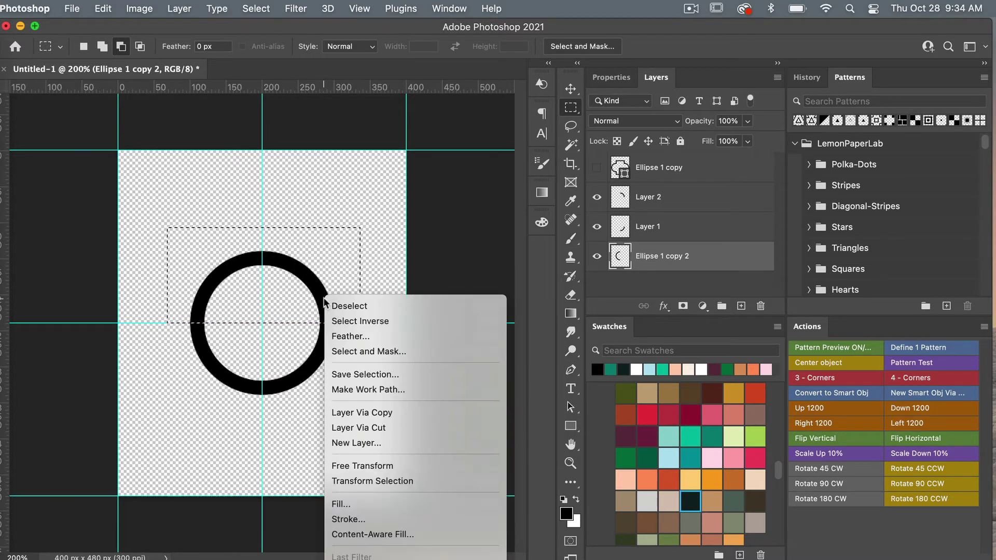
left_click(388, 428)
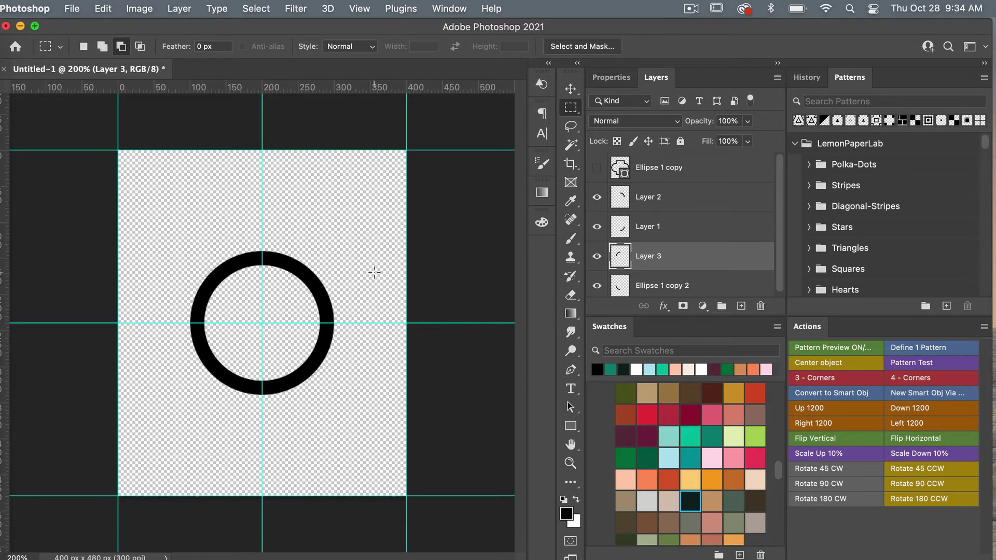
- Move the arc layers so they form pointed tips at the top and bottom of the tile
key("v")
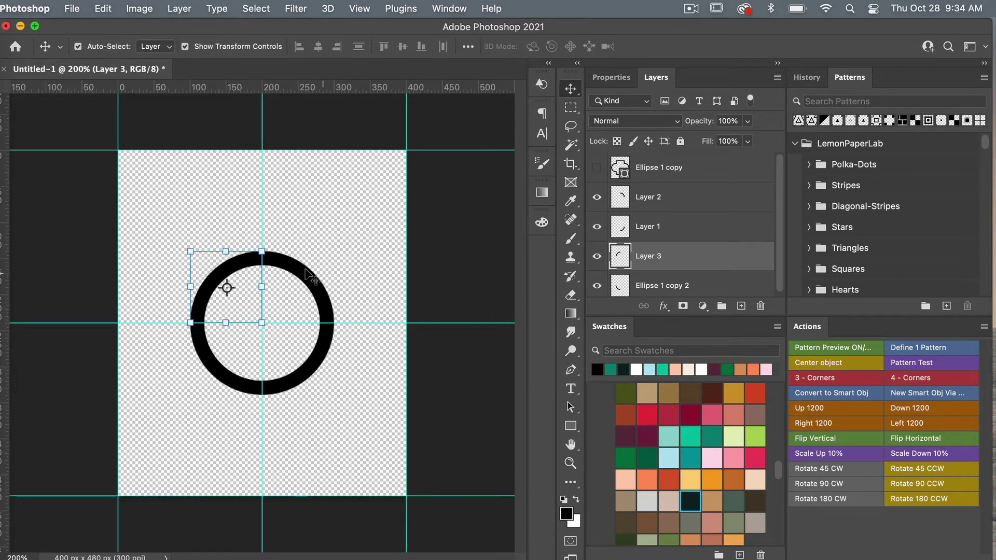
left_click_drag(240, 266, 313, 436)
left_click_drag(314, 363, 223, 169)
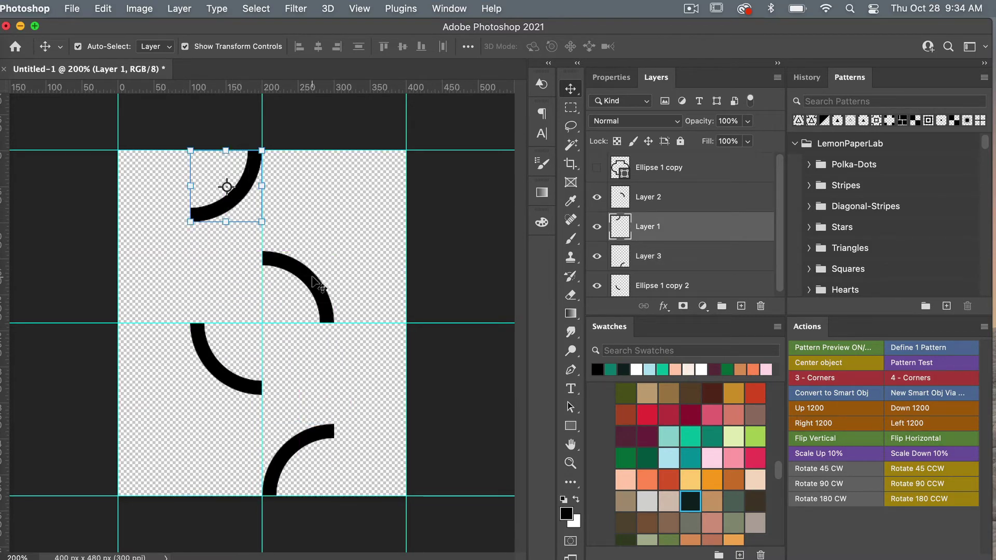
left_click_drag(310, 280, 239, 452)
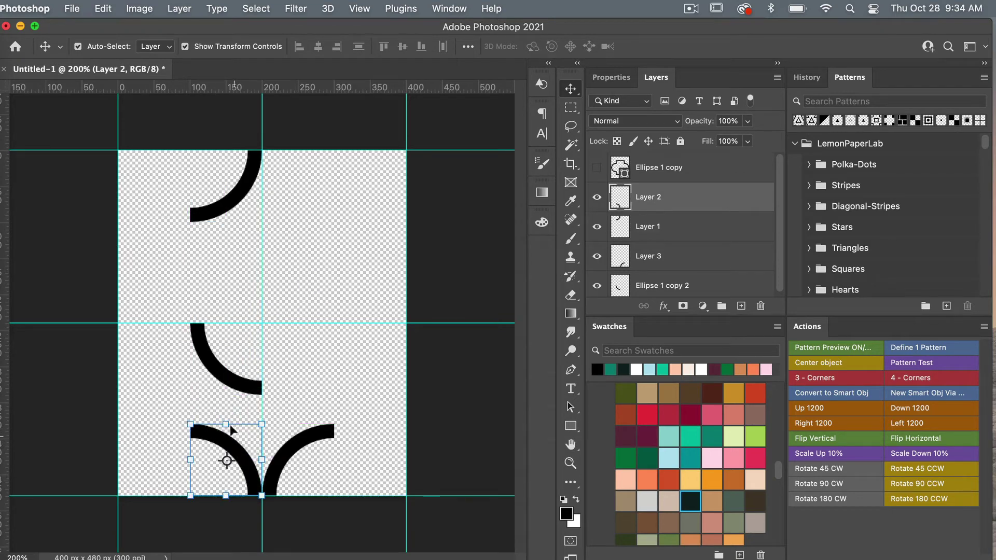
left_click_drag(230, 389, 297, 210)
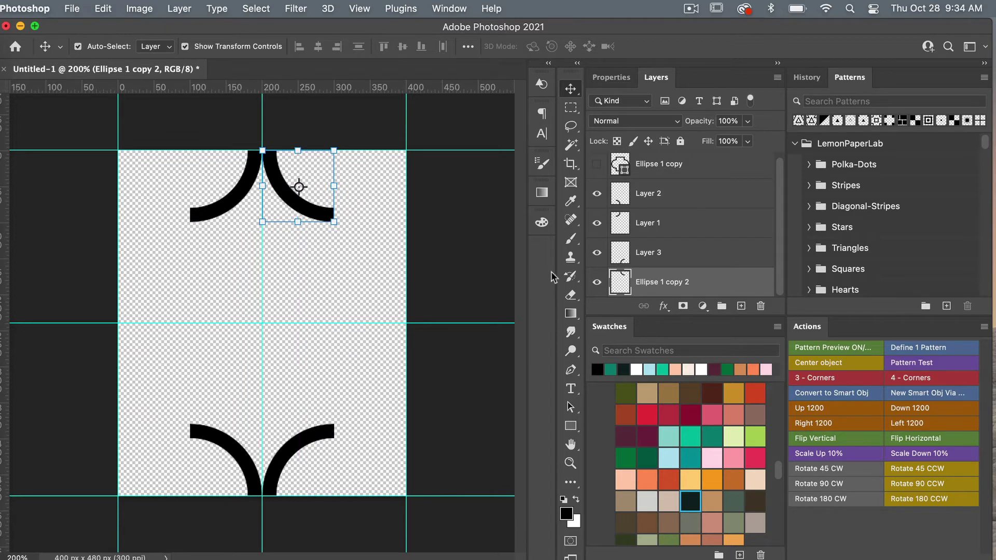
scroll(698, 222, "up", 1)
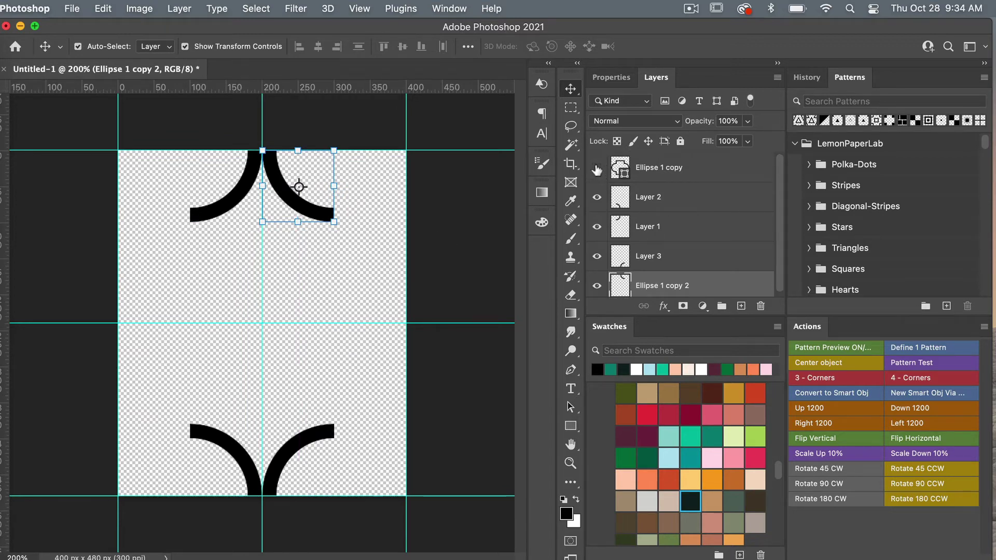
- Show the Ellipse 1 copy frame layer again and rasterize it
left_click(597, 168)
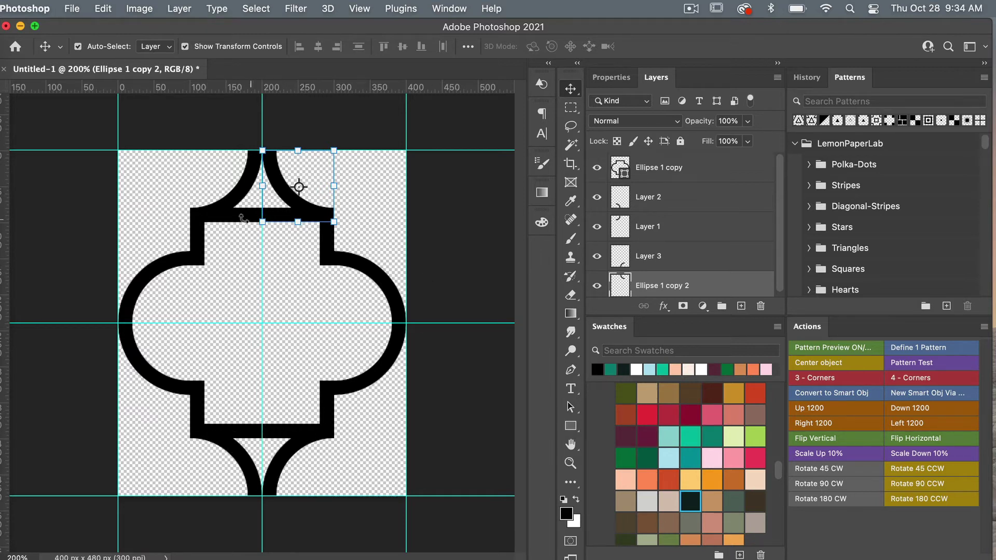
left_click(706, 172)
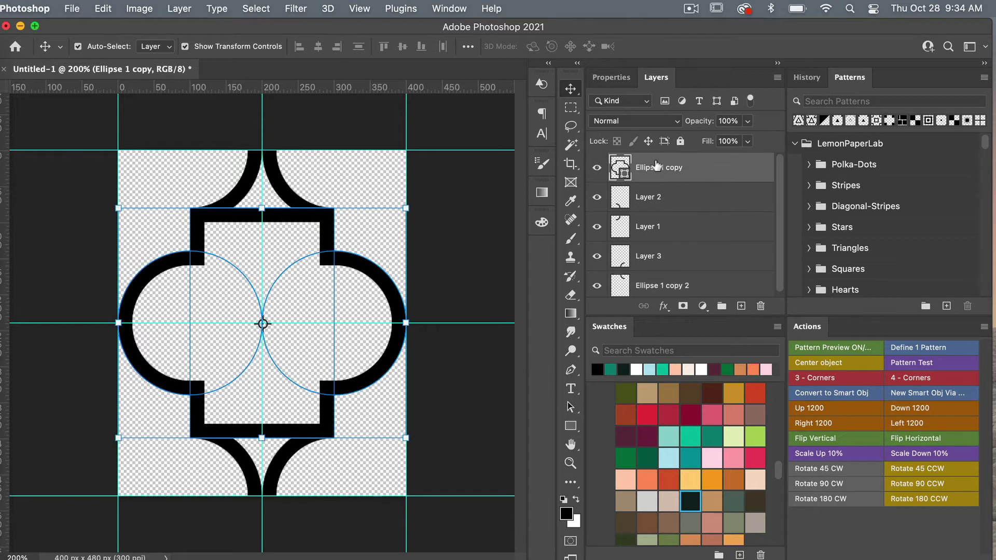
right_click(697, 173)
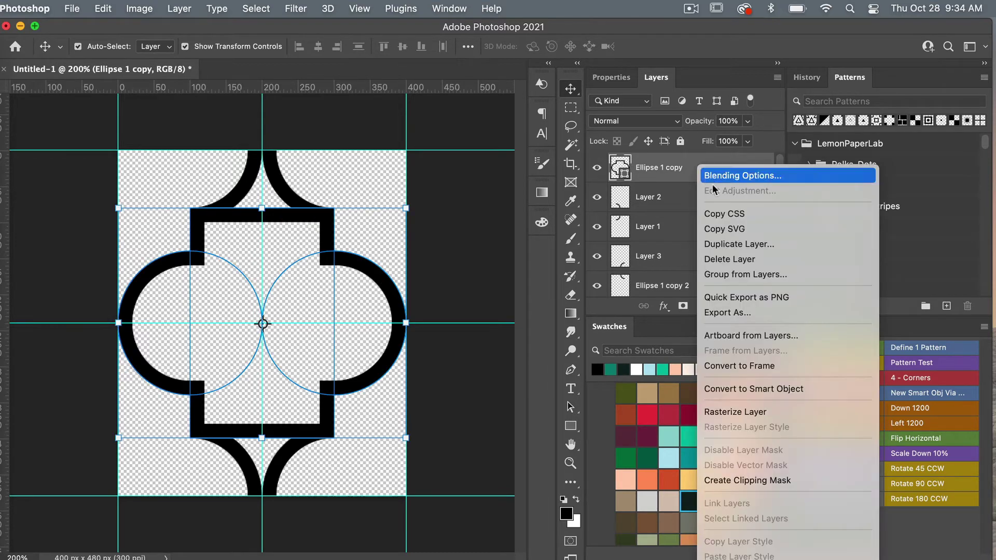
left_click(760, 412)
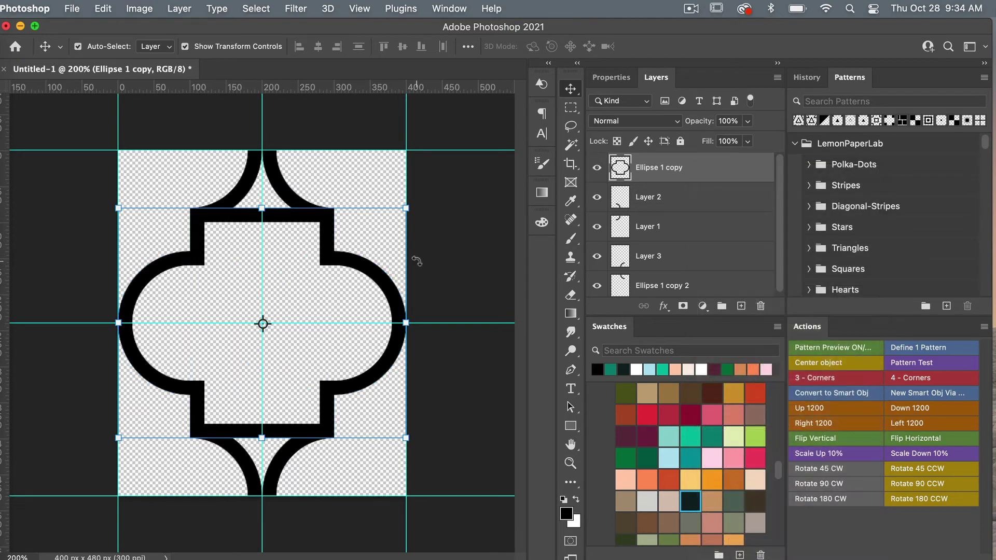
left_click(424, 182)
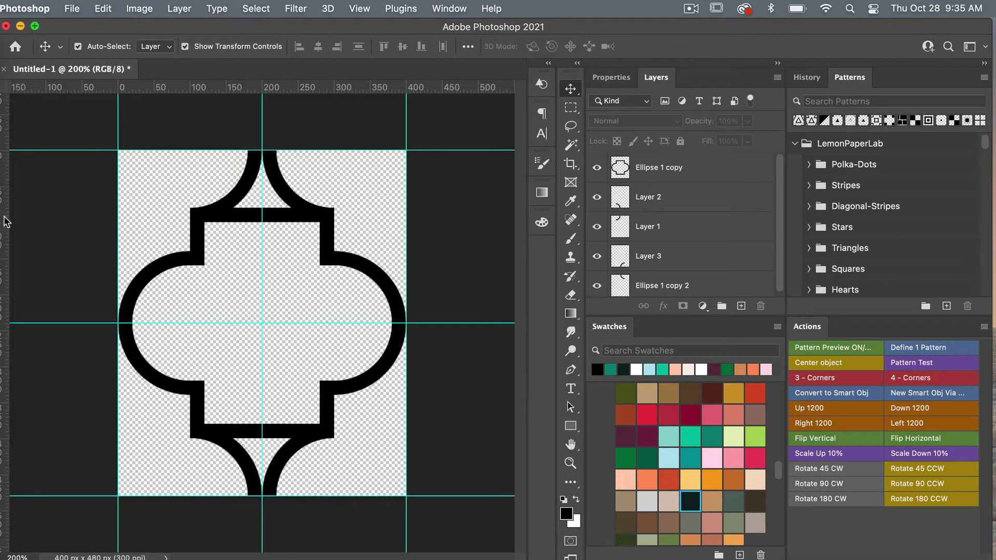
- Drag guides to the left and right edges of the inner rectangle, then select Ellipse 1 copy
left_click_drag(4, 221, 204, 242)
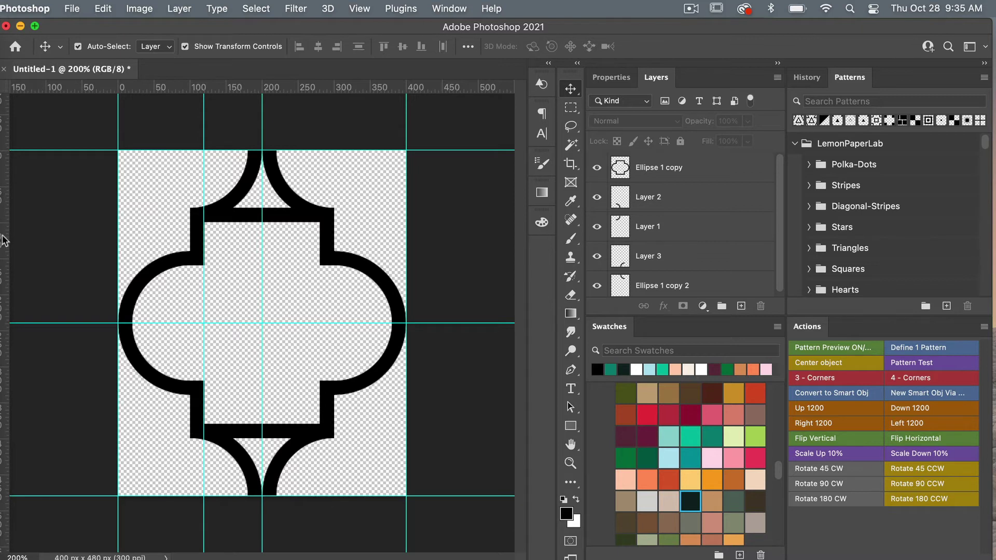
left_click_drag(6, 240, 321, 248)
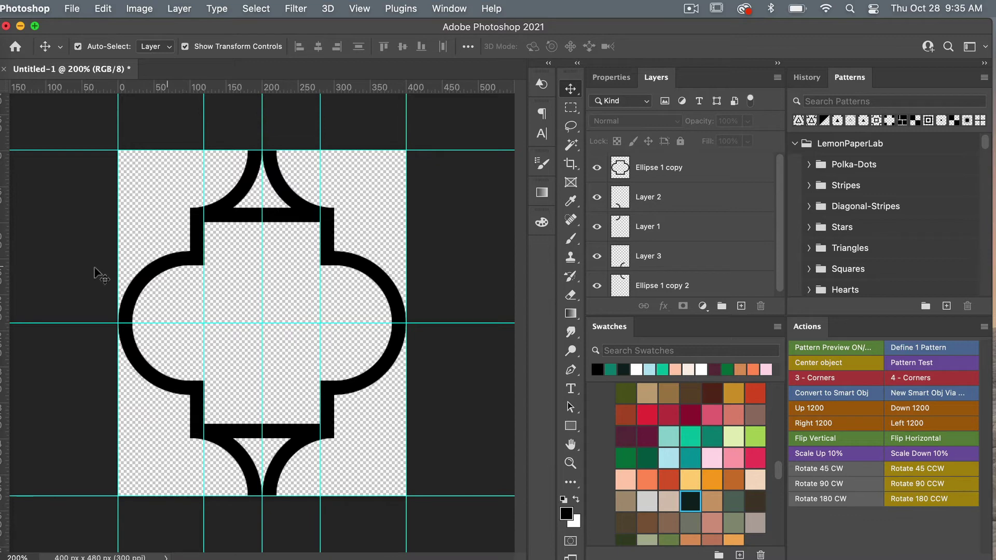
left_click(362, 10)
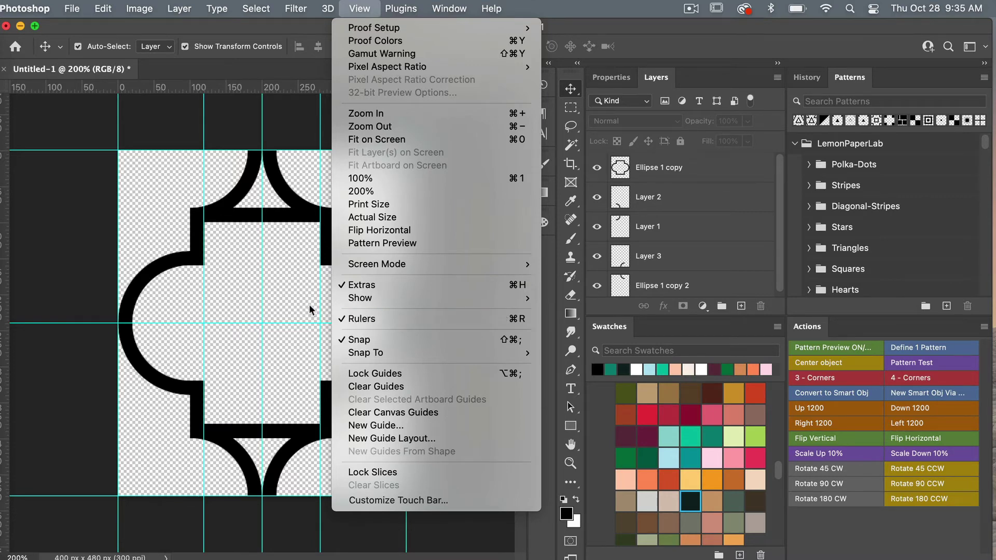
left_click(295, 301)
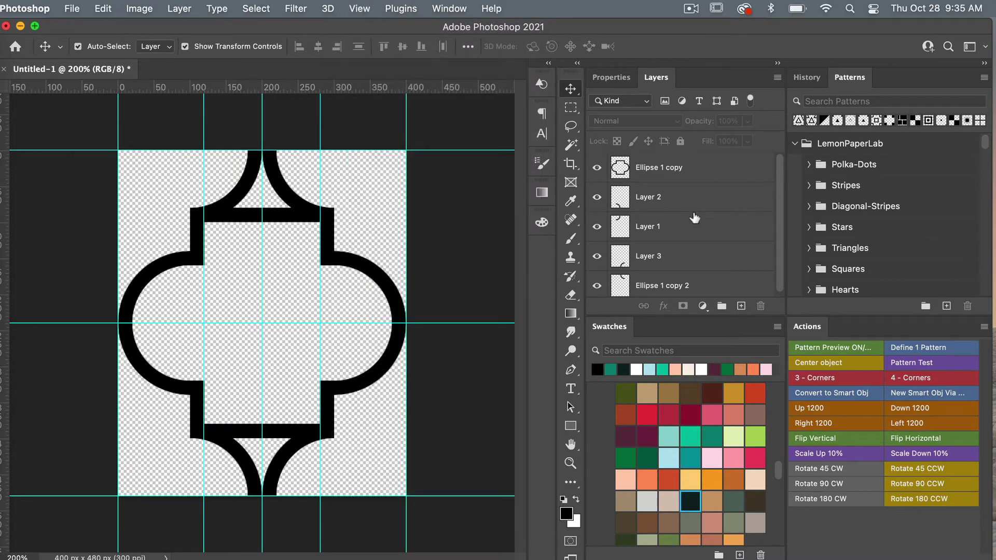
left_click(701, 172)
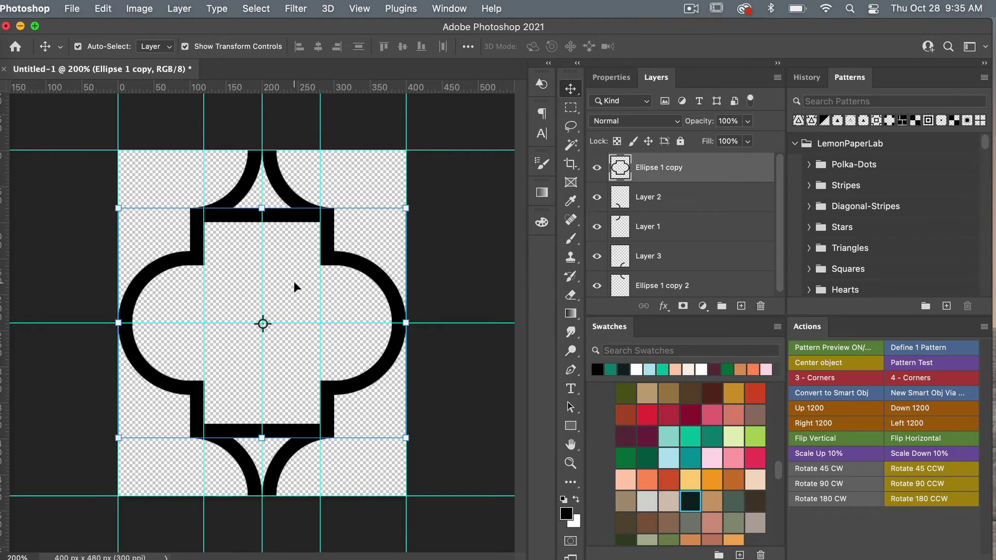
- Cut the strip between the guides onto Layer 4 and delete it, clearing the horizontal bars
key("m")
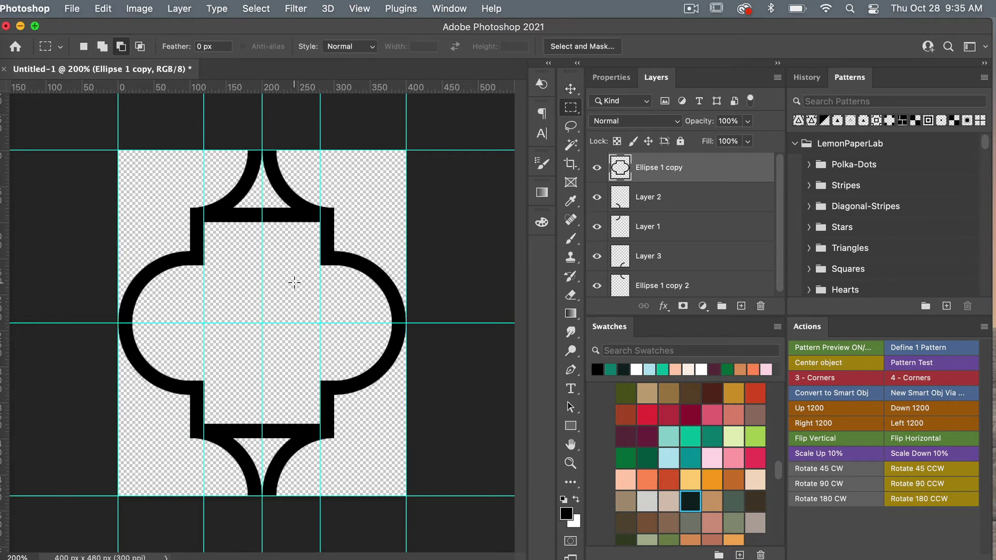
left_click_drag(202, 182, 319, 462)
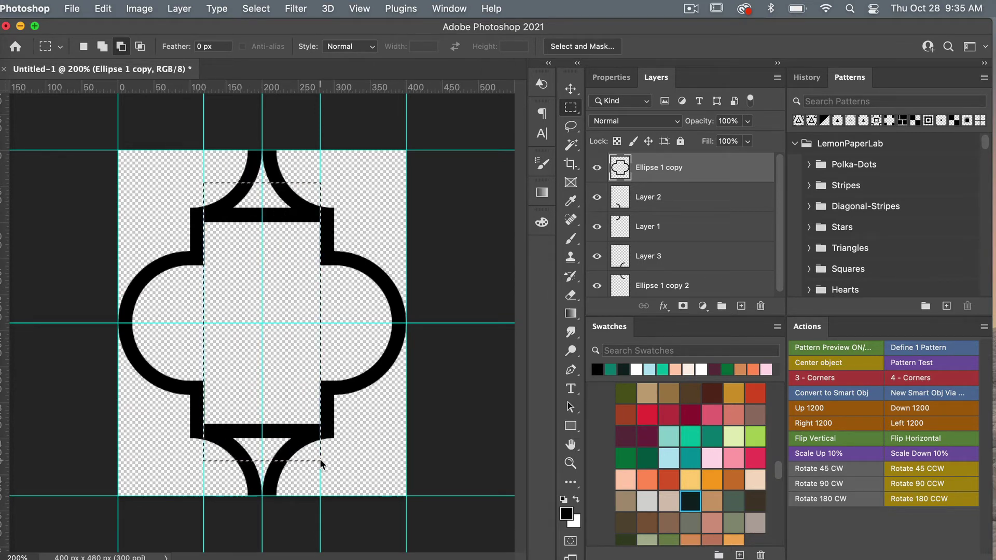
right_click(296, 291)
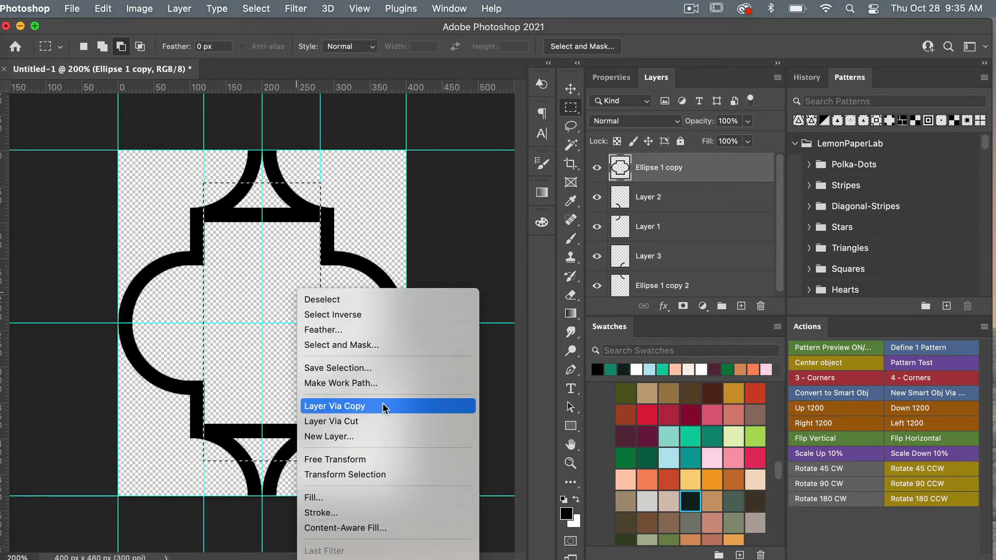
left_click(375, 422)
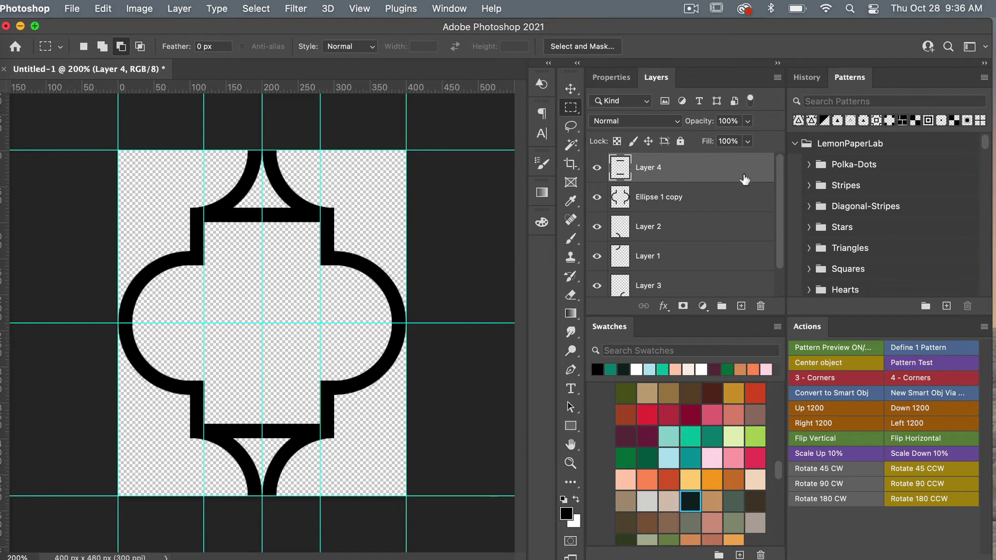
left_click(760, 306)
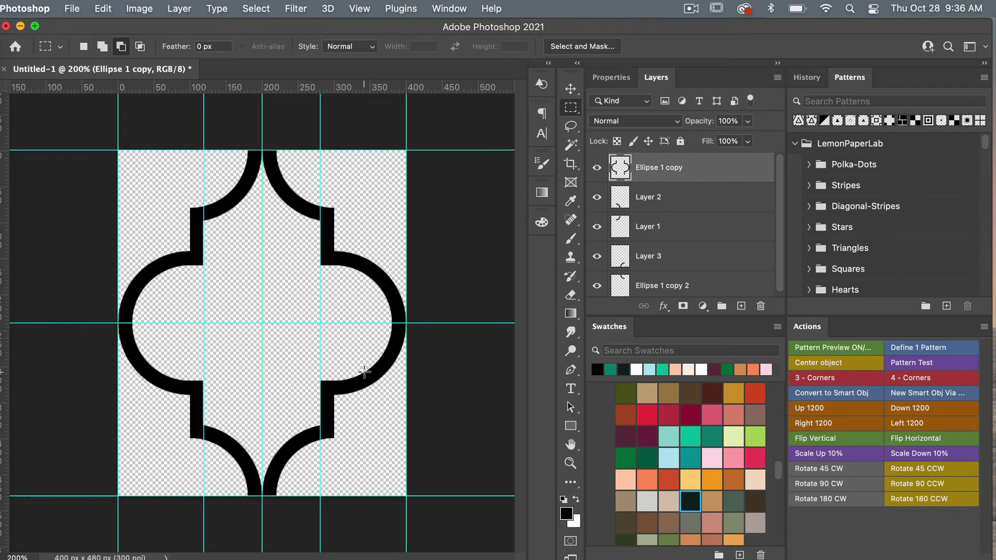
- Define the quatrefoil outline as a pattern under the default name, Pattern 1487
left_click(105, 8)
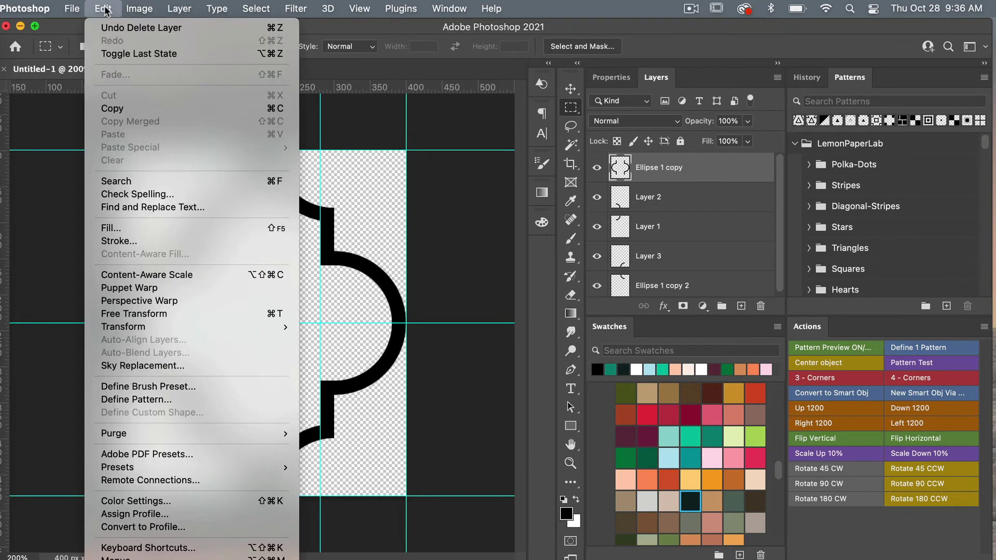
left_click(167, 400)
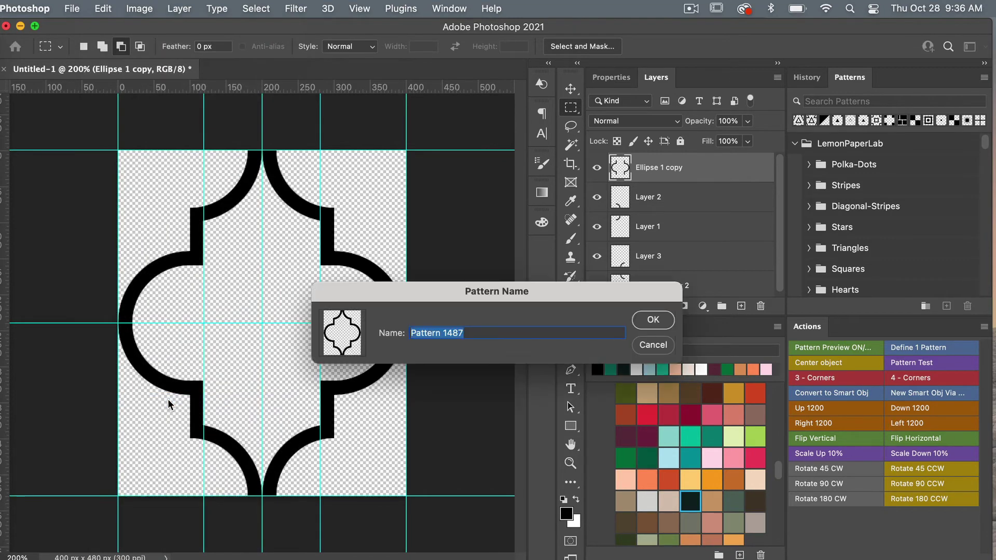
left_click(666, 320)
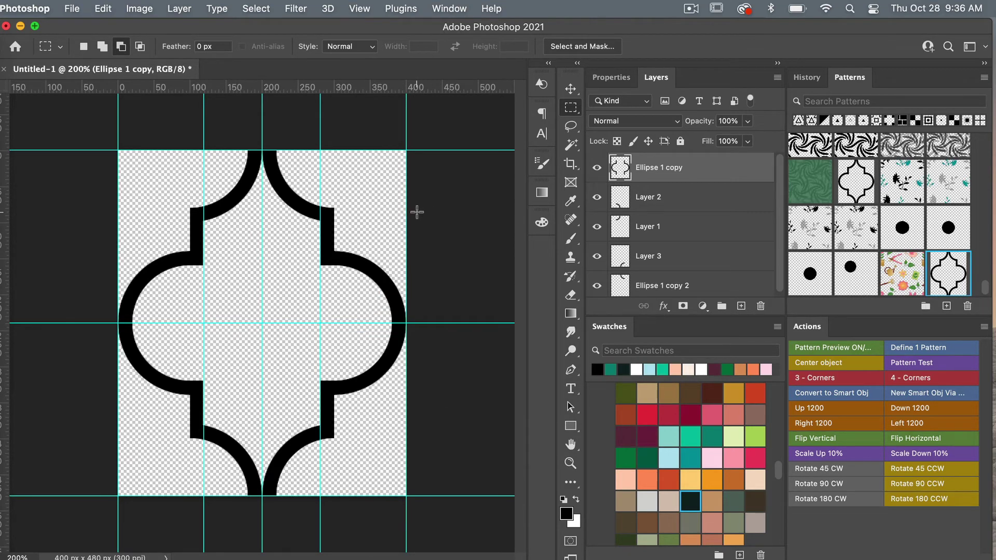
- Create a new 3600 × 3600 px document
left_click(72, 8)
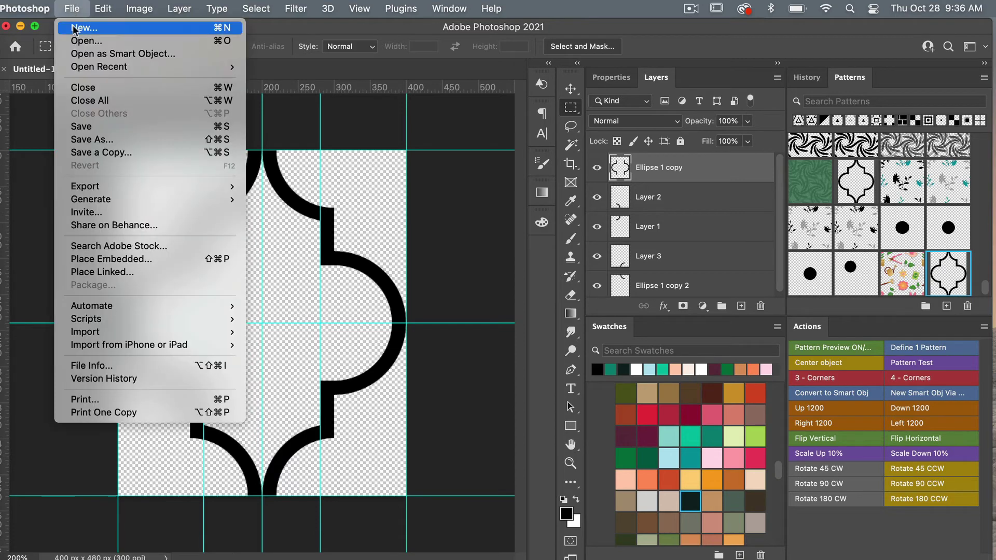
left_click(74, 28)
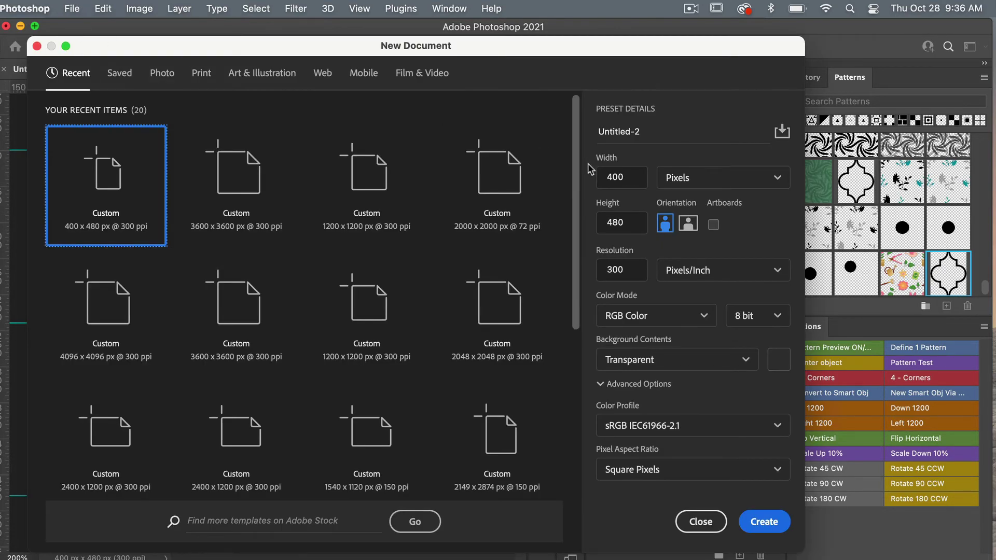
left_click(259, 179)
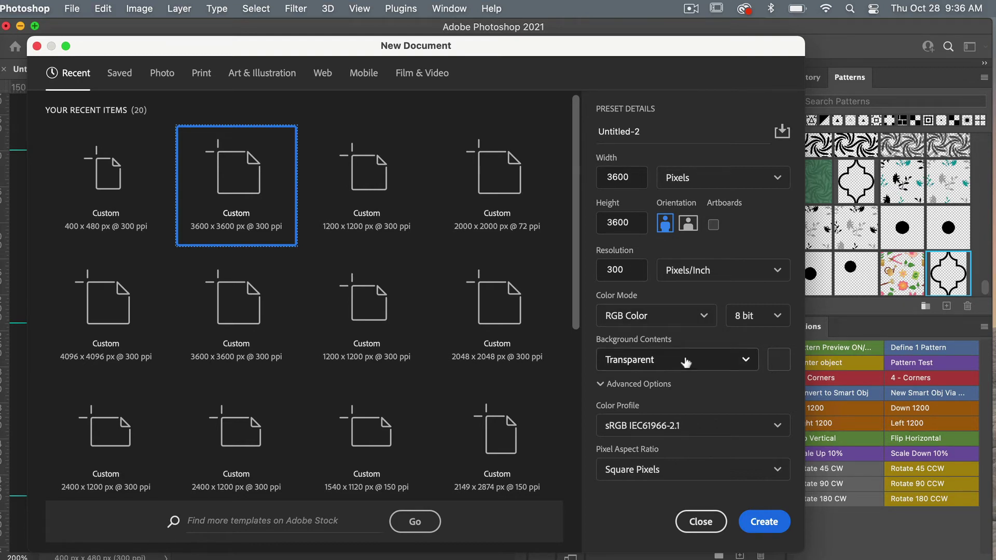
left_click(765, 522)
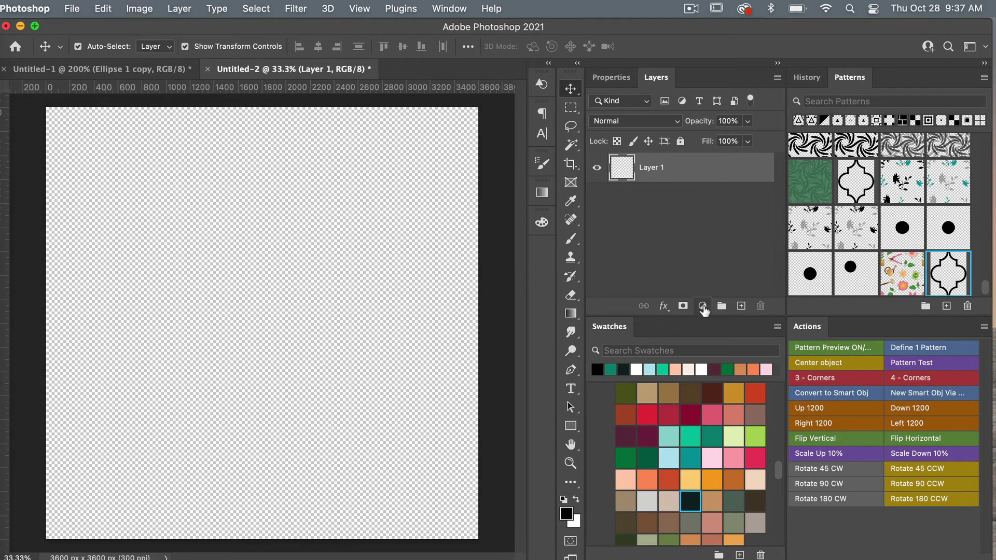
- Add a Solid Color fill layer with hex fff (white)
left_click(703, 307)
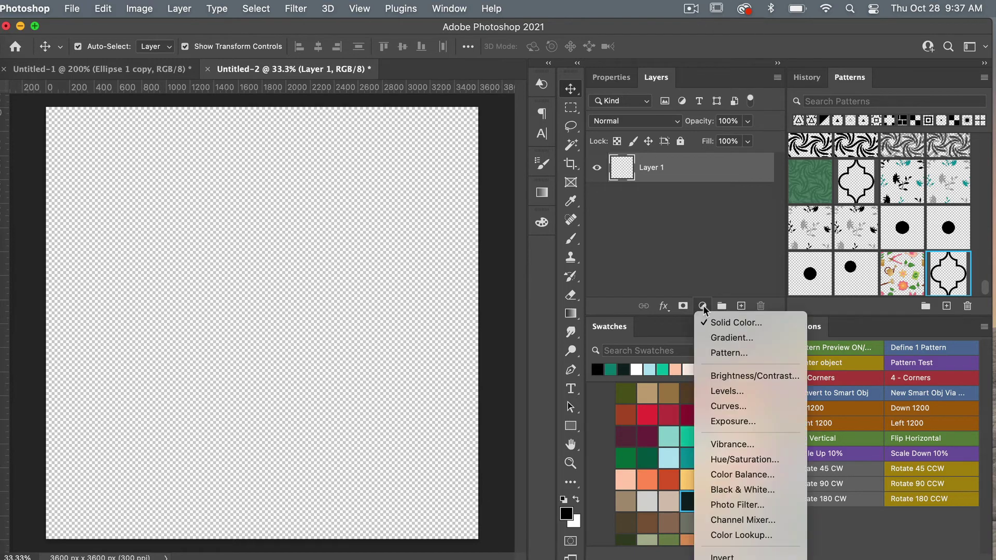
left_click(767, 322)
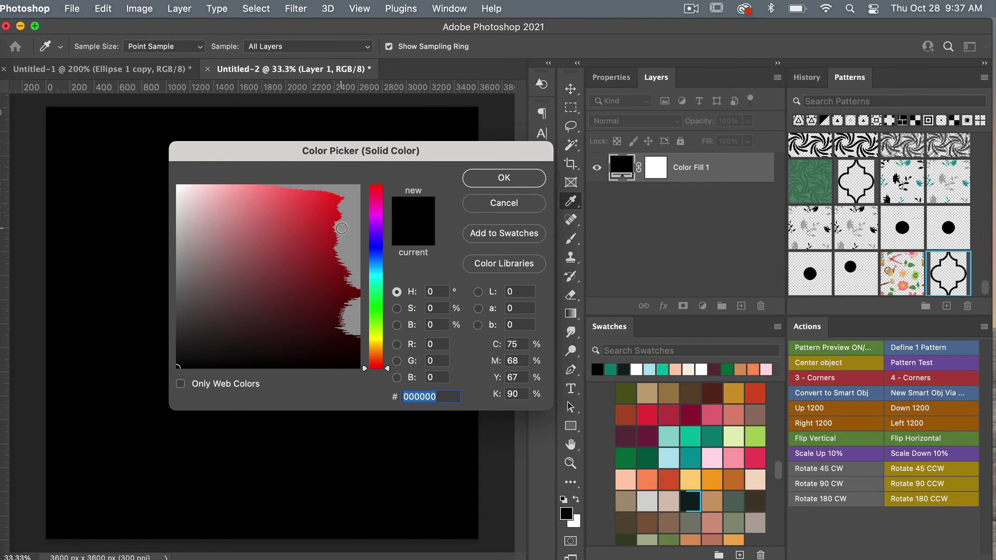
type("fff")
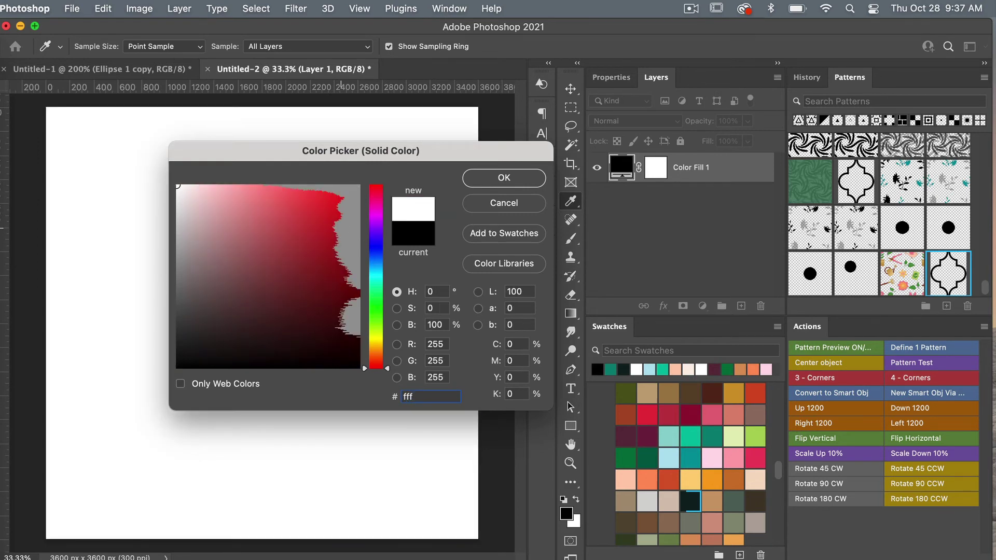
left_click(516, 176)
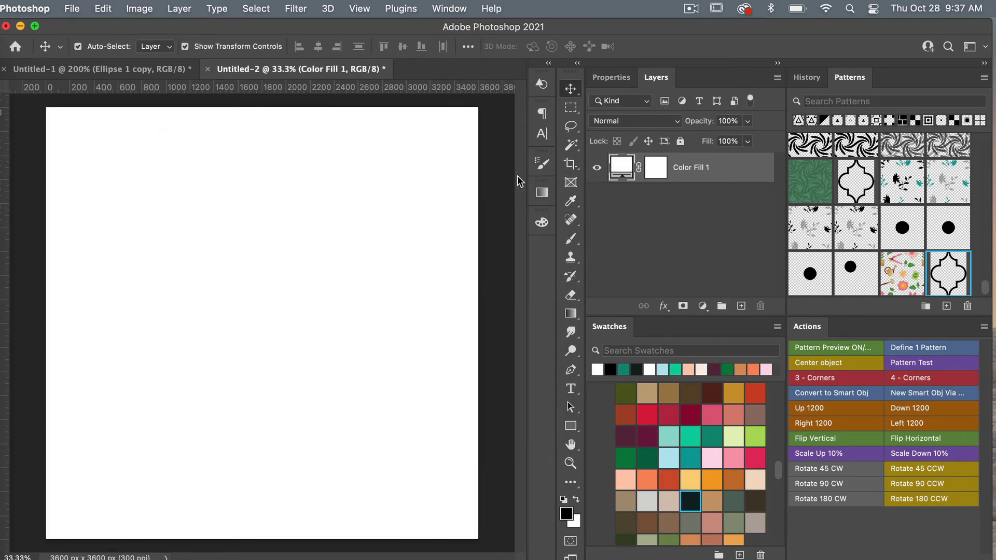
- Add a Pattern Fill layer and apply the quatrefoil pattern from the Patterns panel
left_click(703, 306)
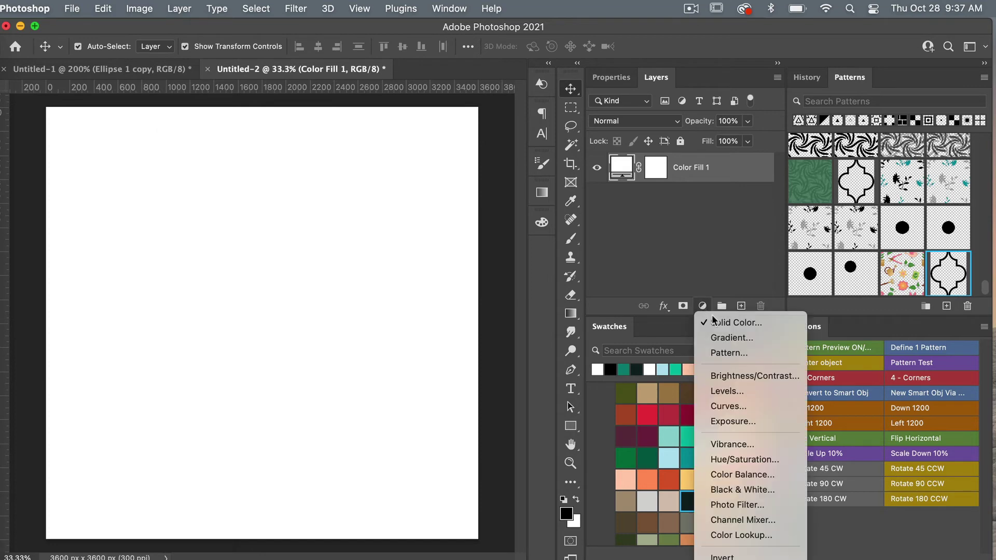
left_click(755, 351)
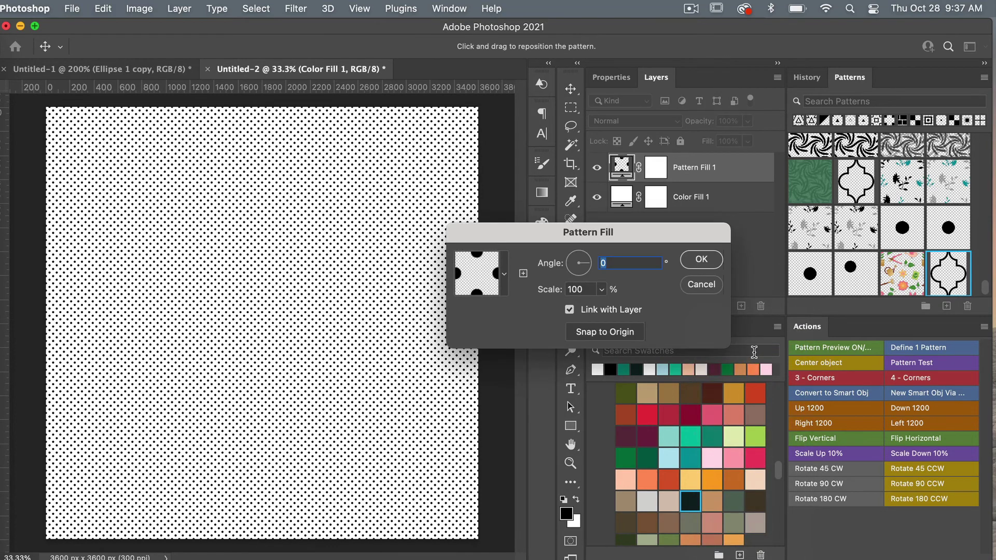
left_click(703, 260)
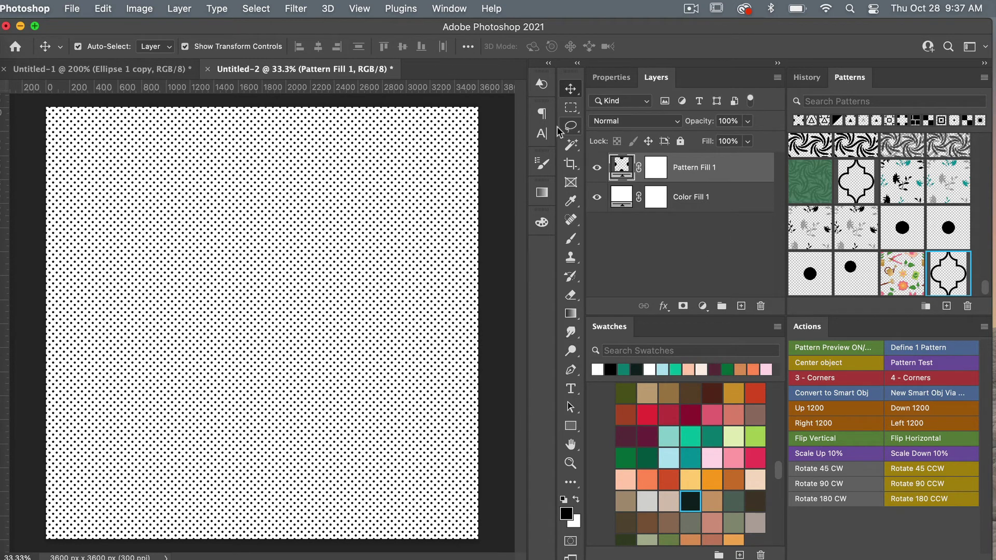
left_click(448, 9)
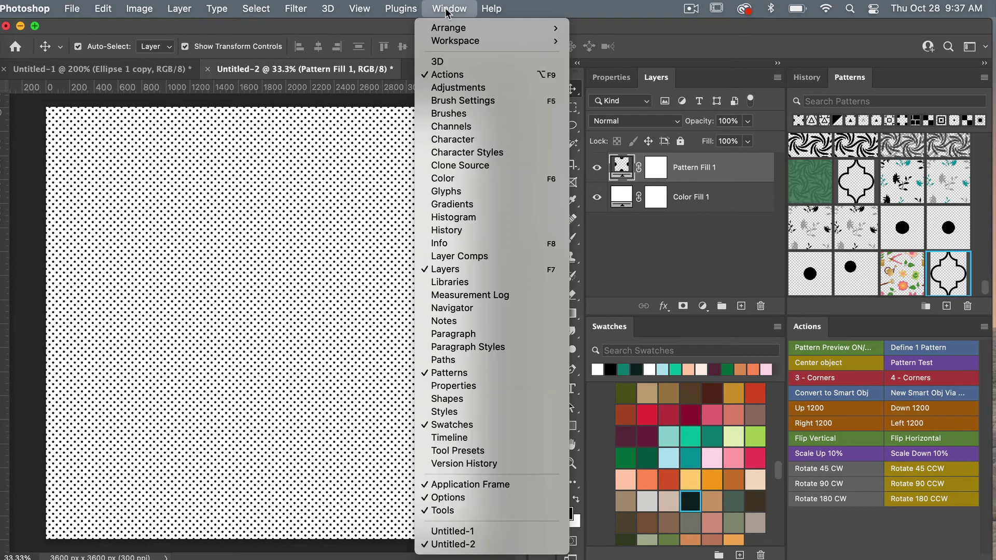
left_click(467, 375)
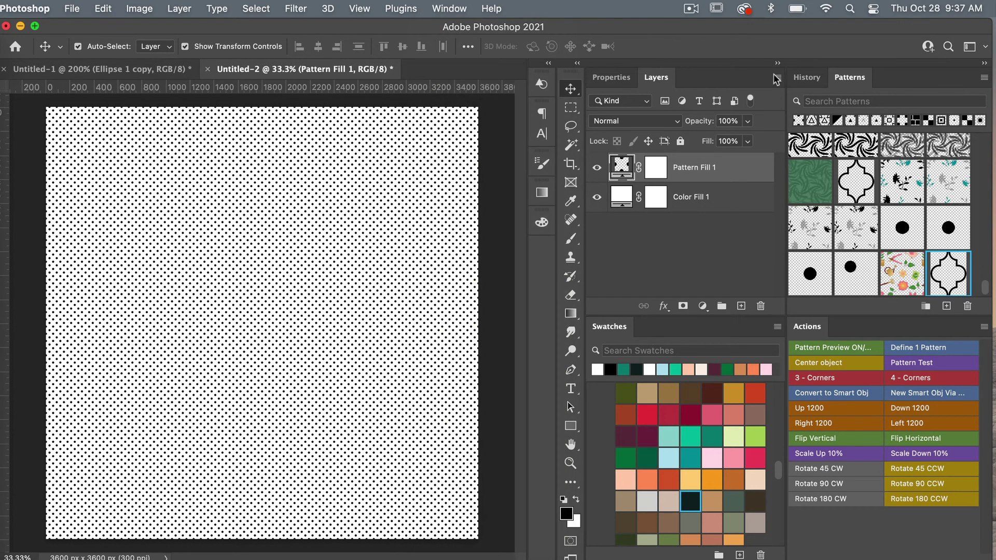
left_click(951, 270)
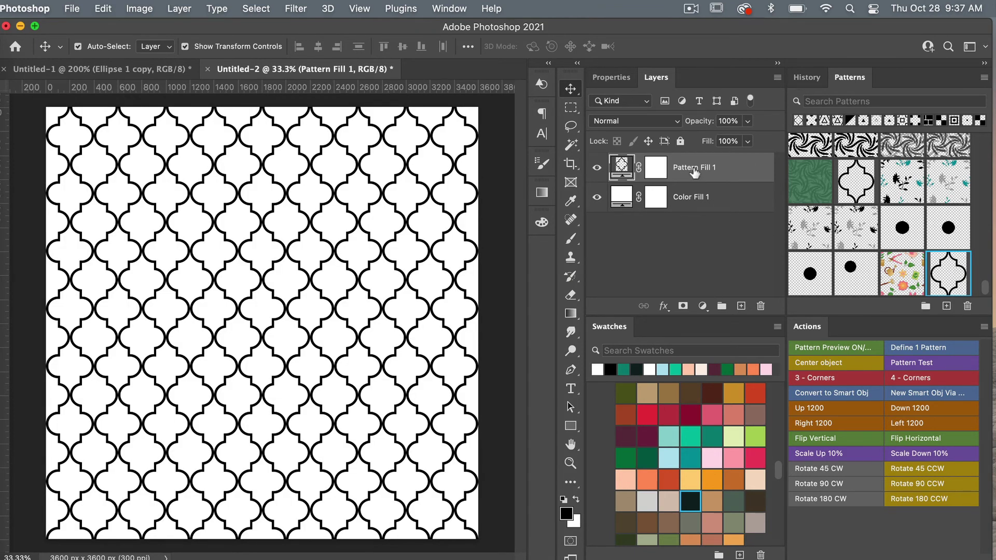
left_click(703, 306)
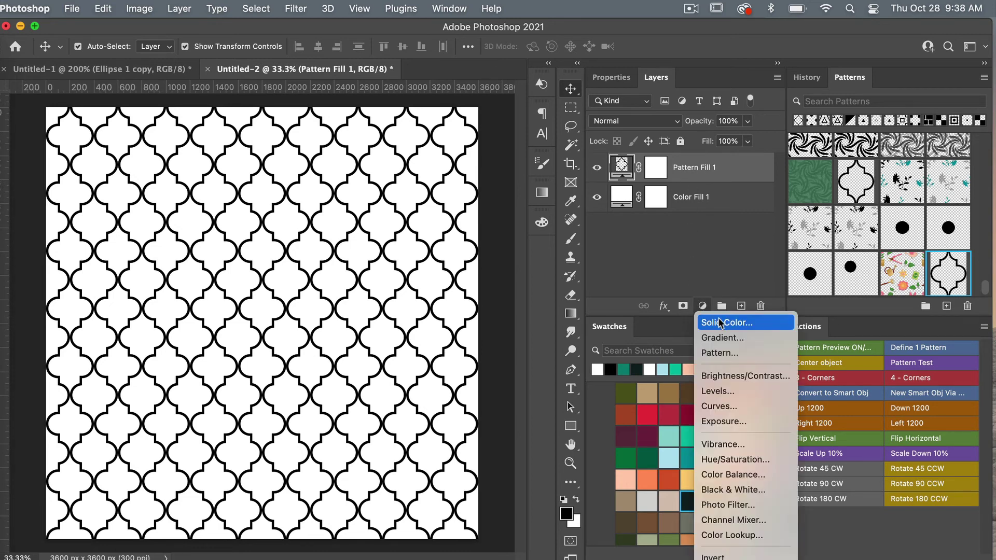
- Add a black Color Fill 2 layer and clip it to Pattern Fill 1
left_click(720, 323)
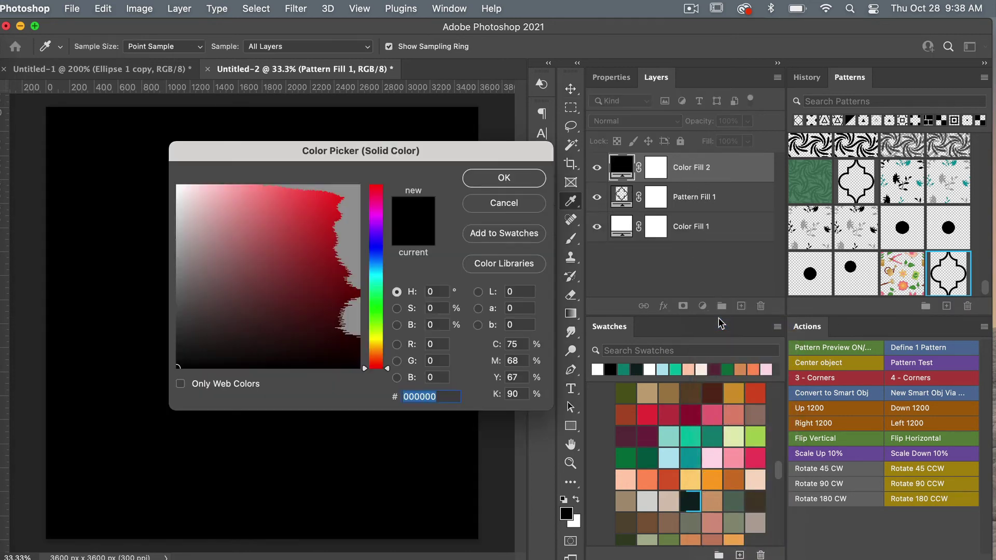
left_click(498, 179)
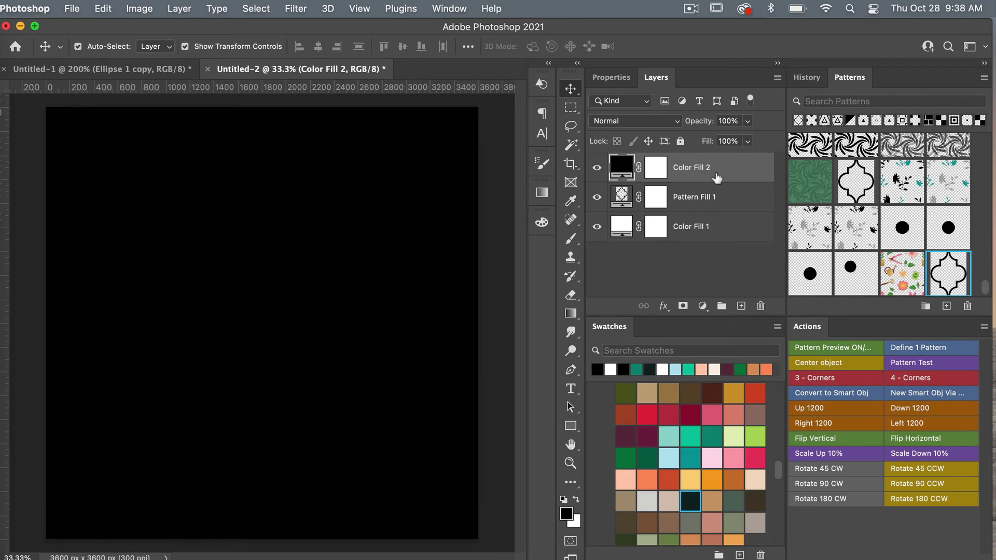
right_click(715, 175)
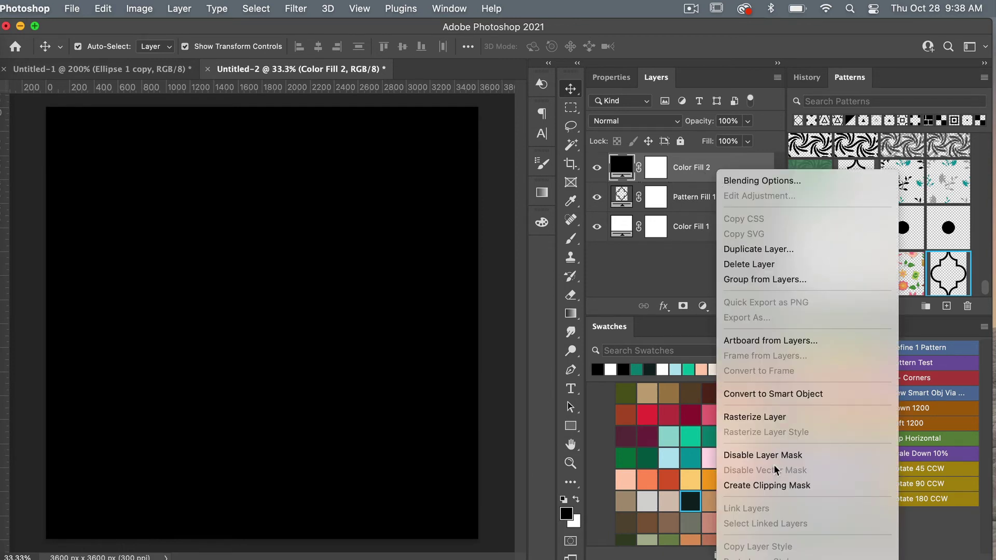
left_click(690, 178)
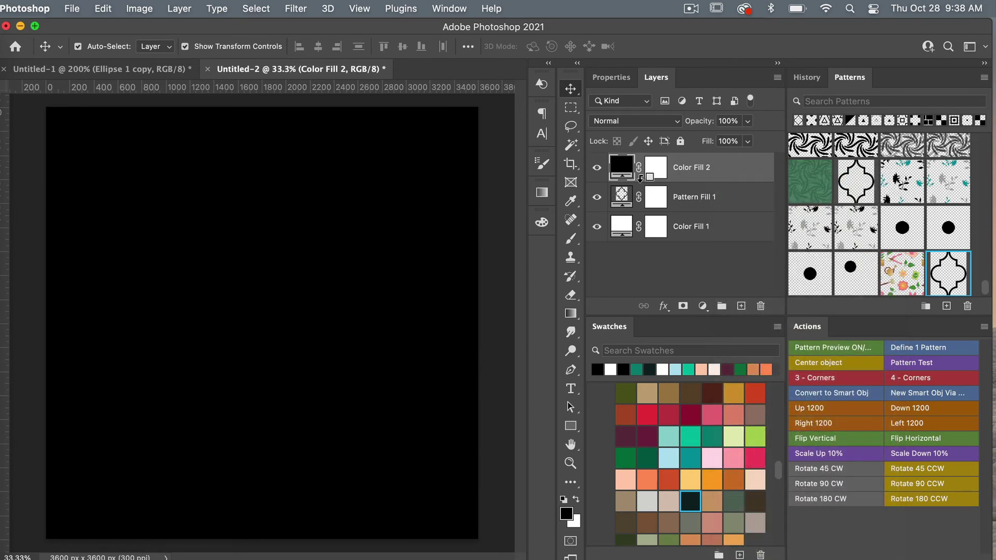
left_click(642, 183, "alt")
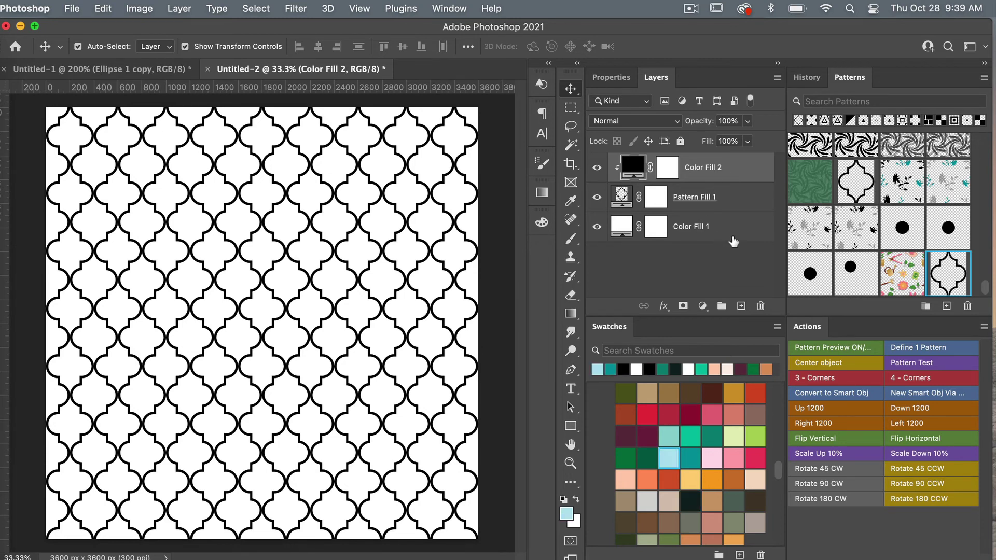
- Set Color Fill 1 to the teal swatch and Color Fill 2 to the light-blue swatch
left_click(708, 228)
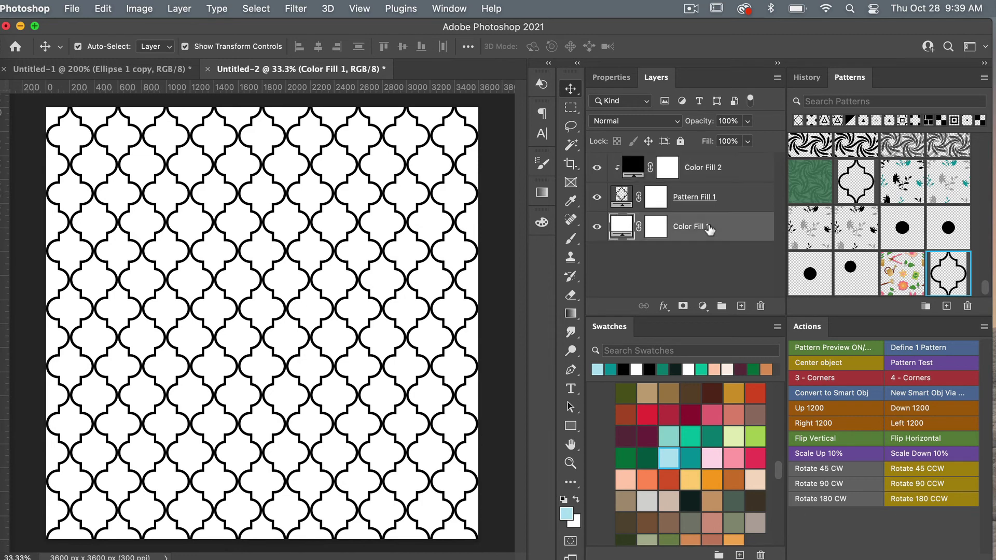
left_click(690, 456)
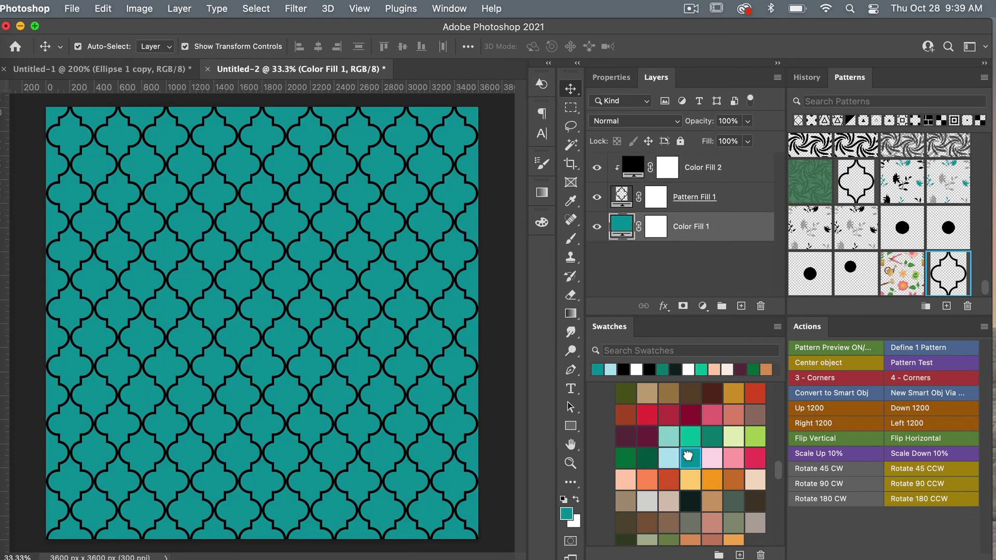
left_click(695, 170)
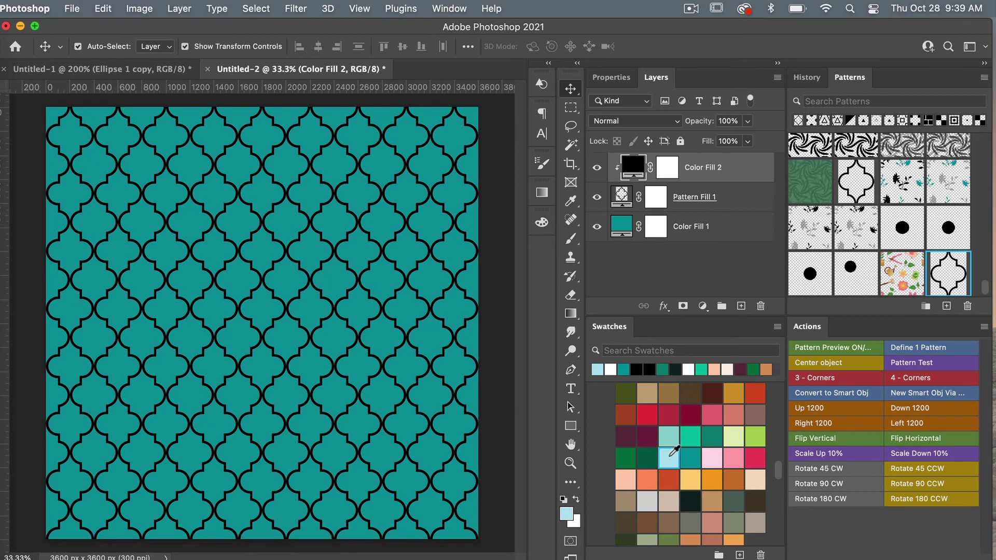
left_click(669, 457)
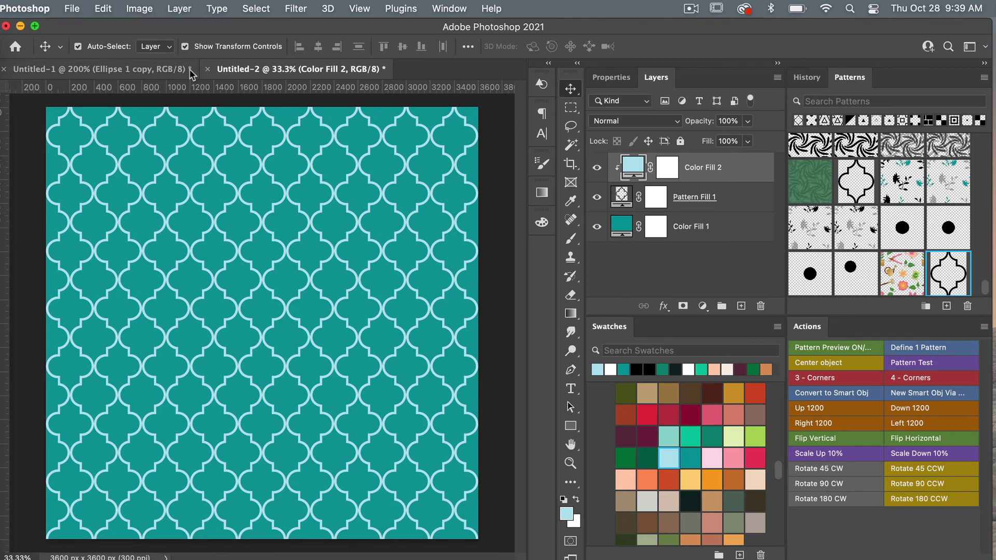
left_click(72, 9)
- In Export As, choose JPG at Great quality with Embed Color Profile ticked
mouse_move(124, 188)
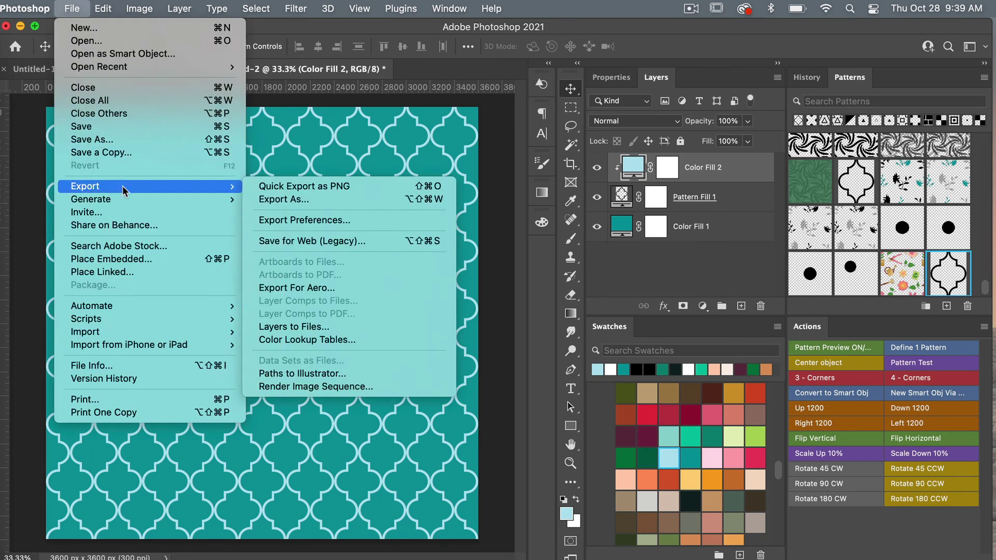
left_click(322, 202)
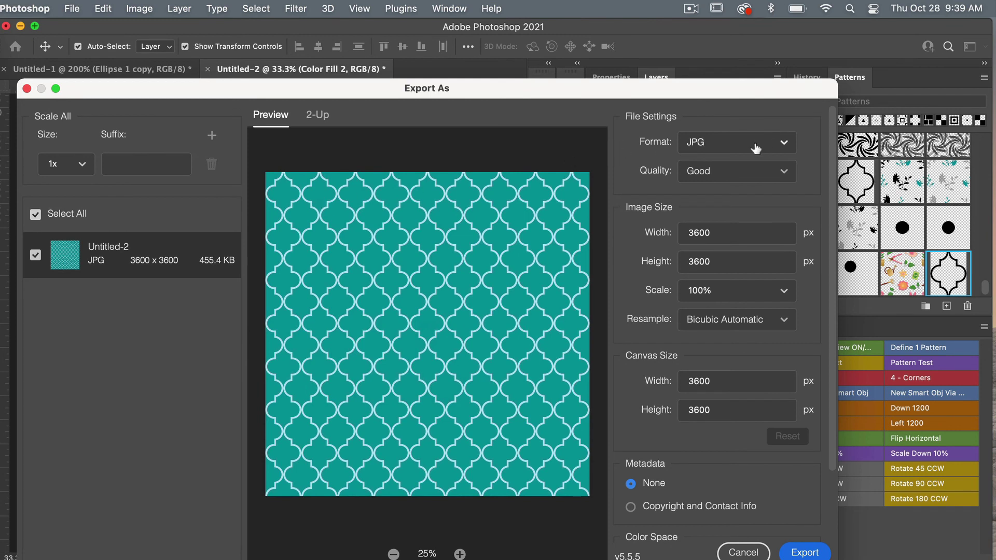
left_click(782, 145)
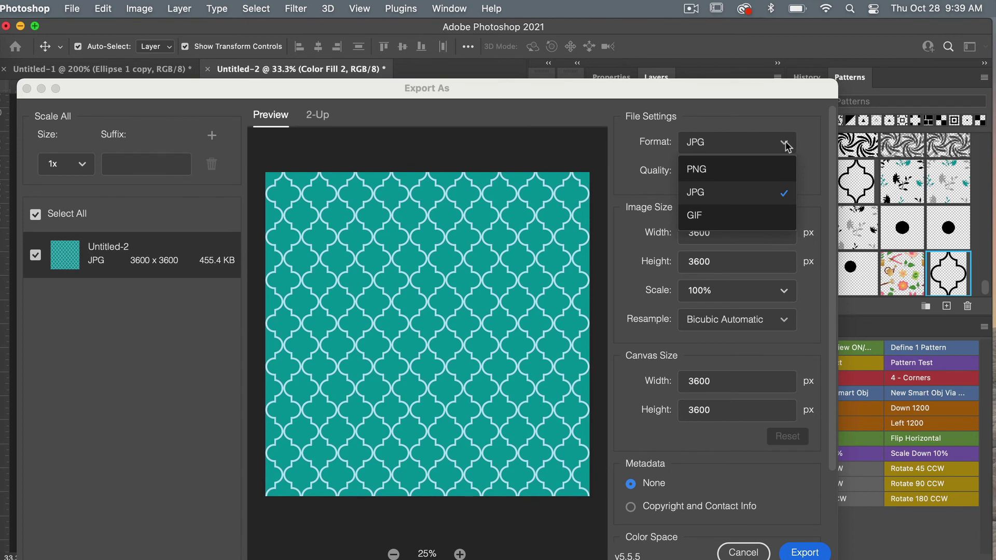
left_click(744, 199)
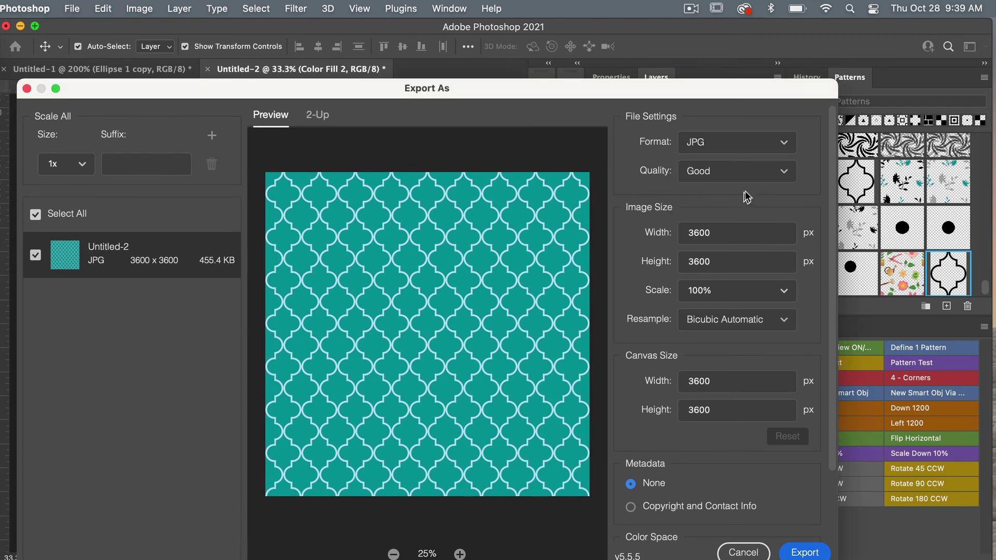
left_click(777, 176)
left_click(755, 338)
scroll(812, 390, "down", 3)
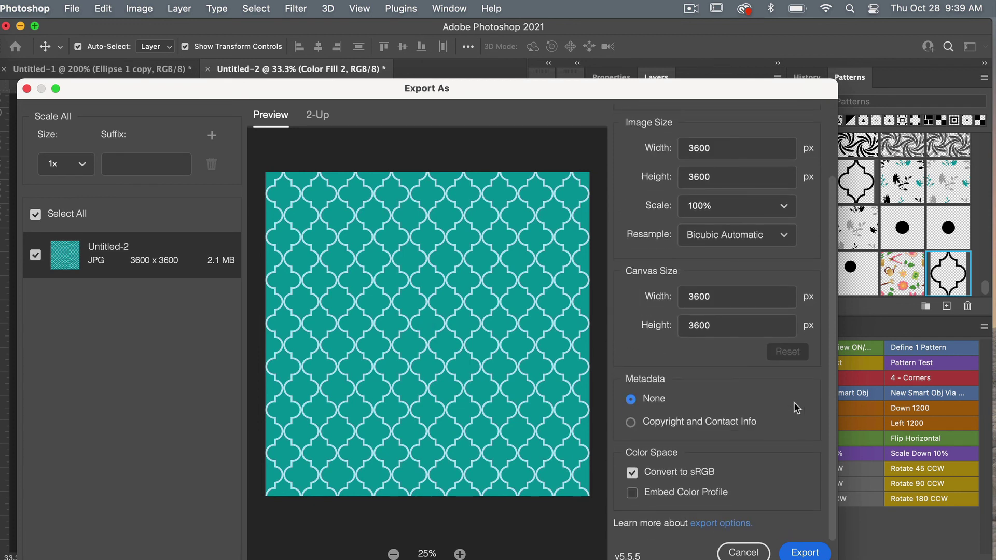
left_click(632, 492)
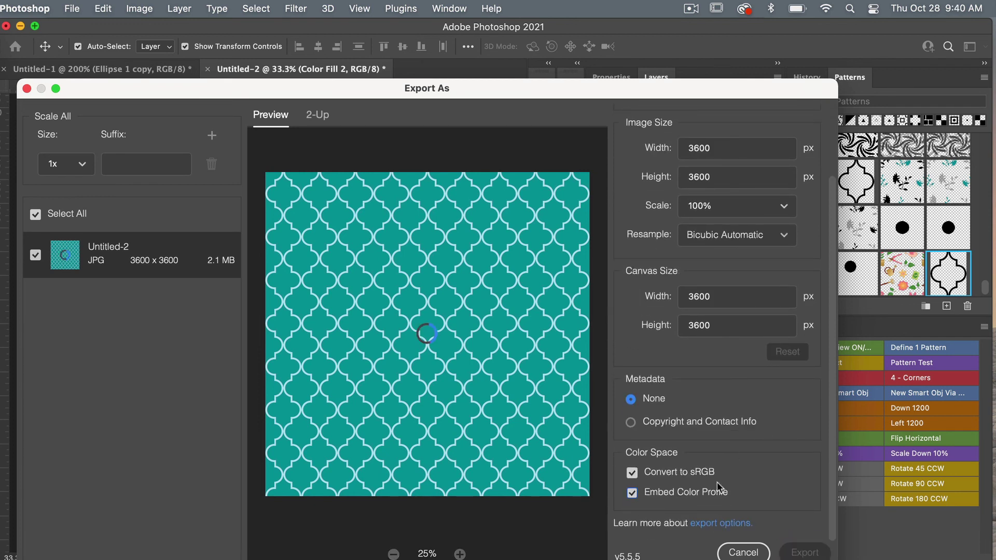